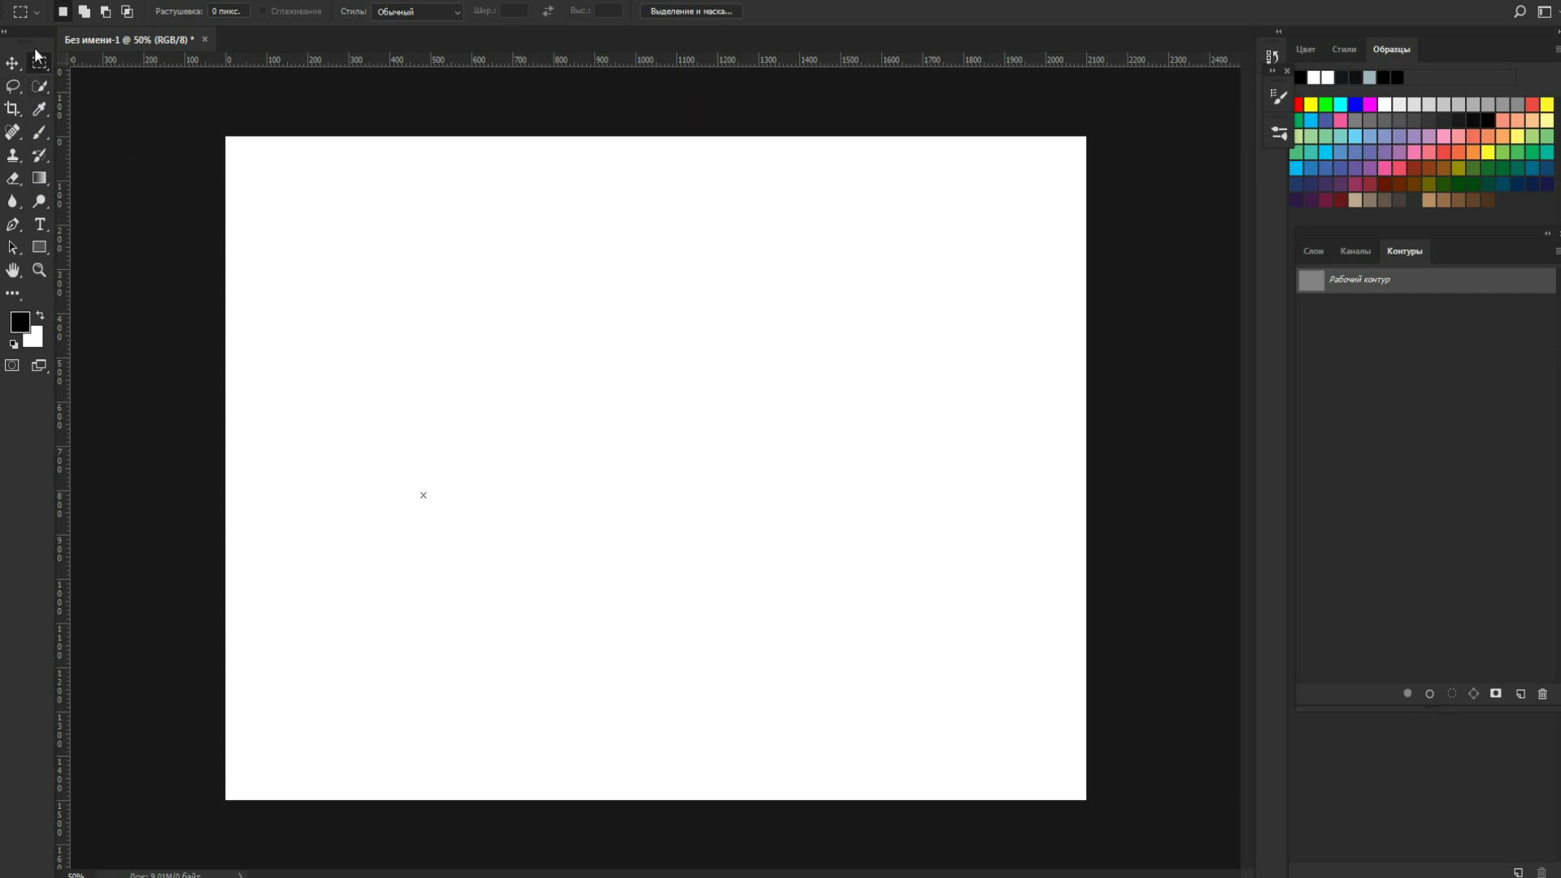
Float the tools panel, dock it back, and toggle between one and two columns.
mouse_move(17, 42)
left_mouse_down()
mouse_move(148, 159)
mouse_move(1123, 326)
left_mouse_up()
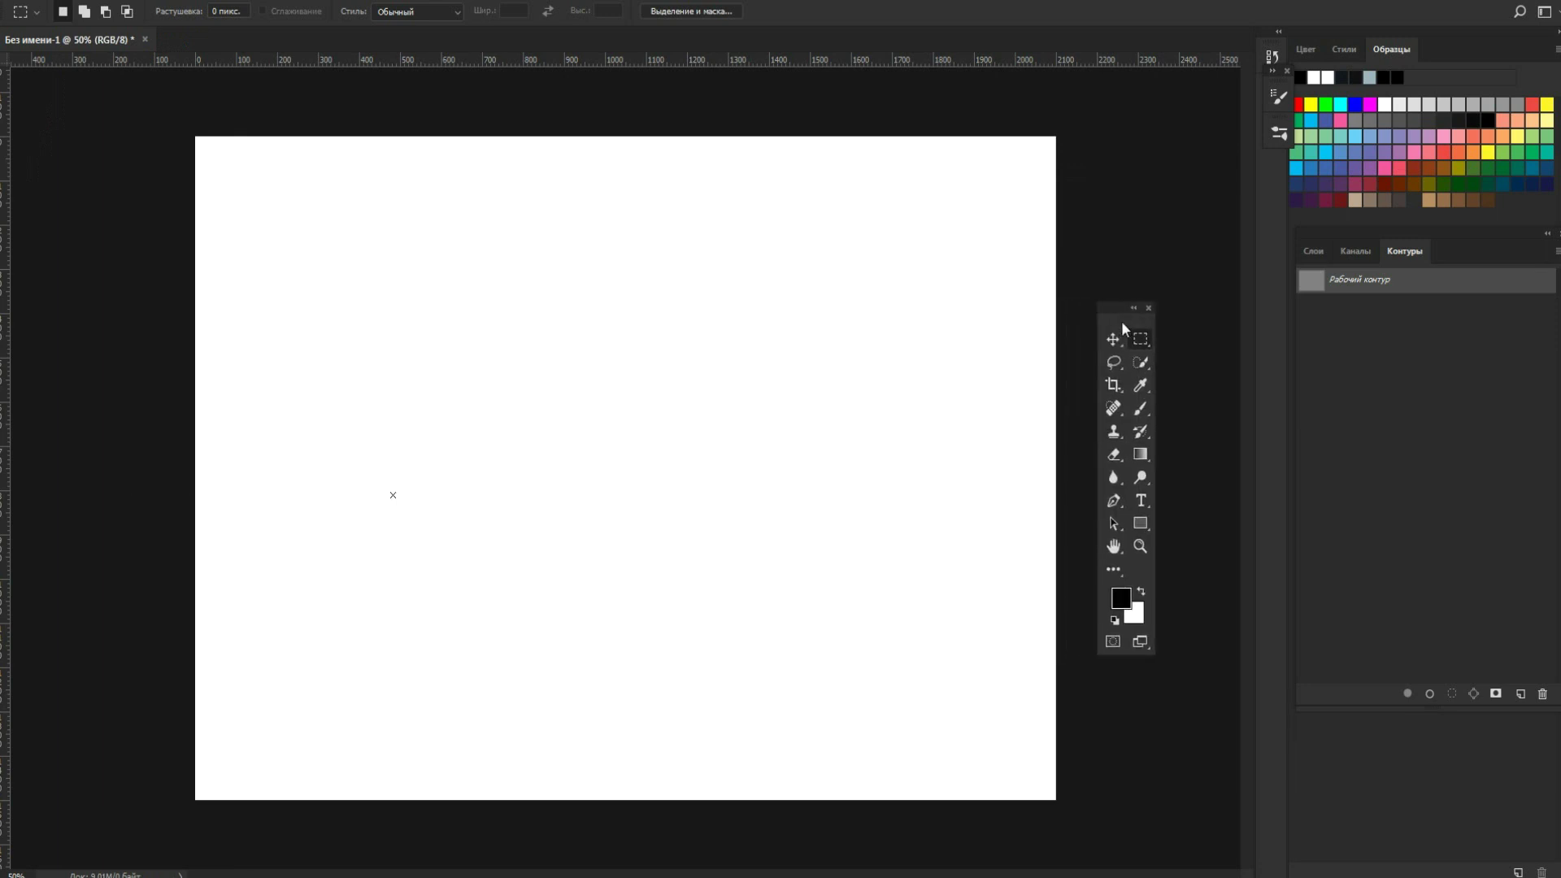
left_click_drag(1111, 319, 8, 122)
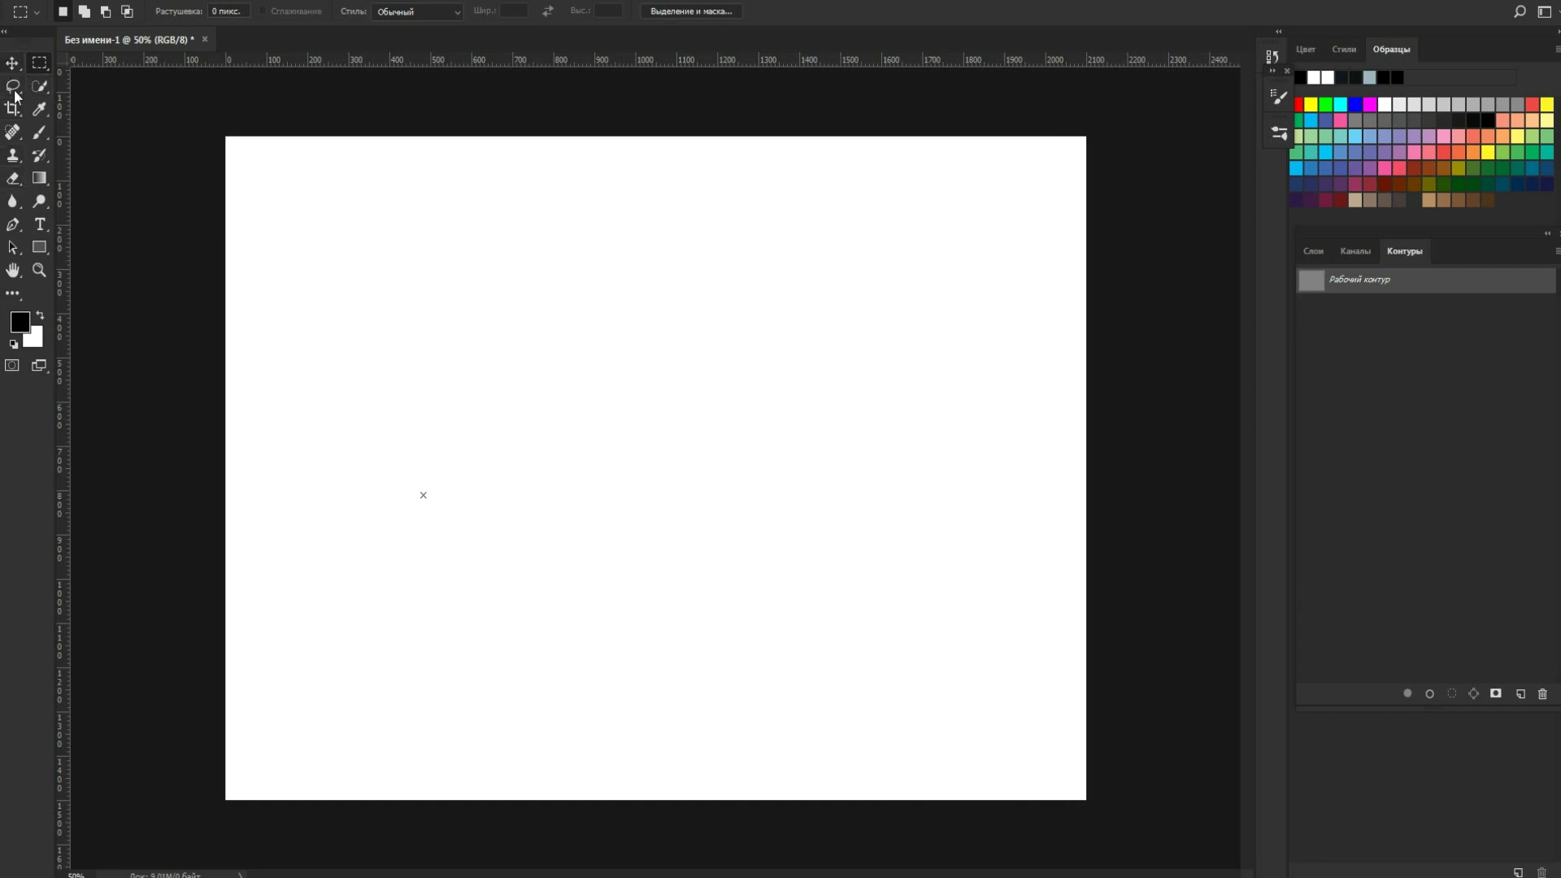
left_click(4, 32)
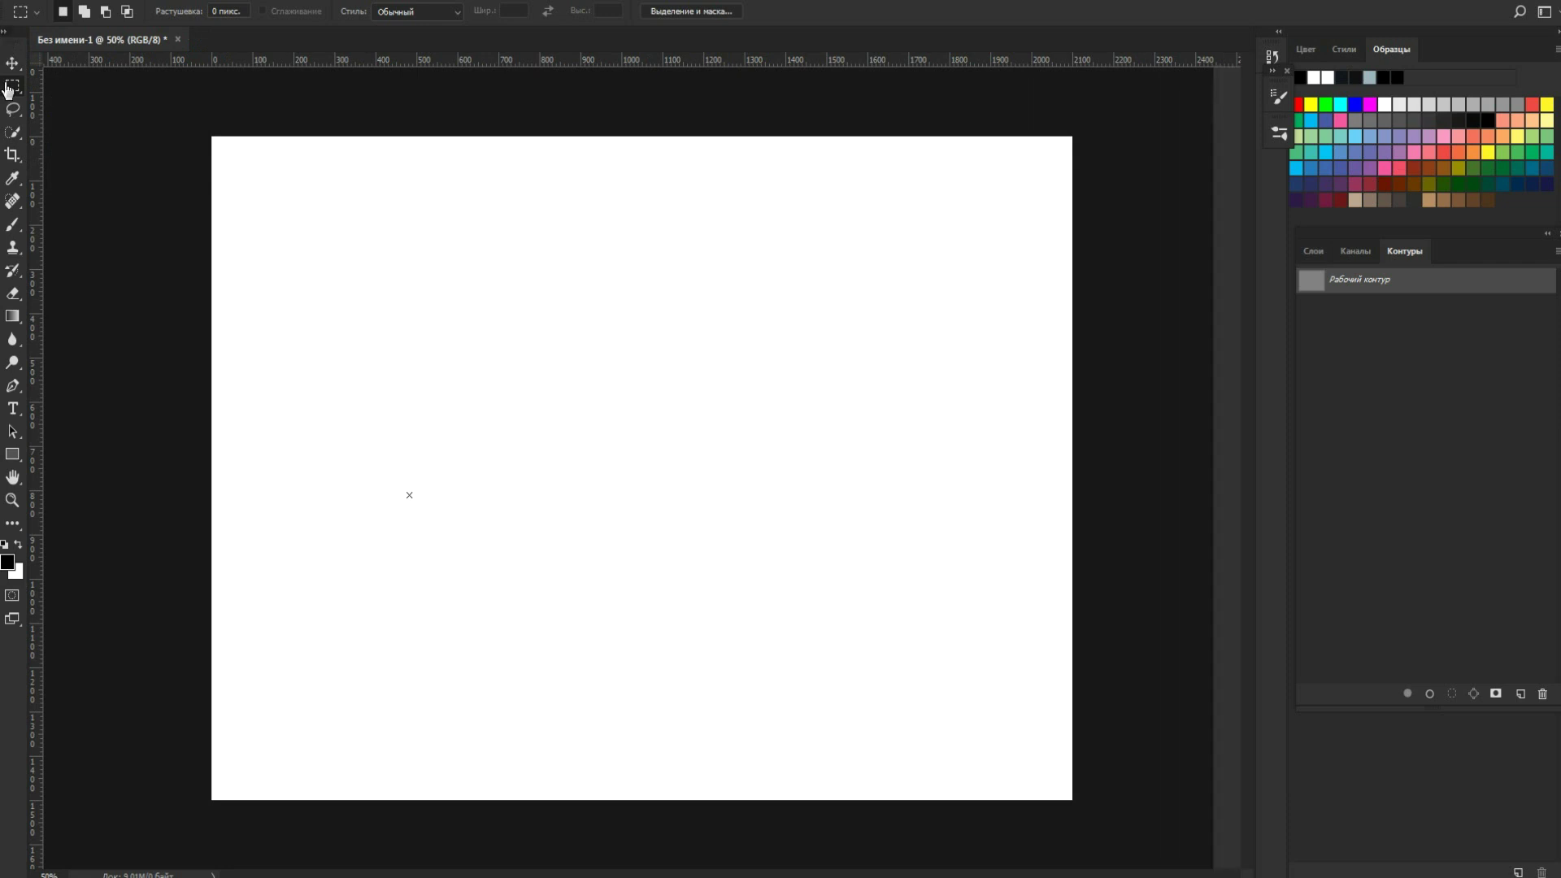
left_click(4, 31)
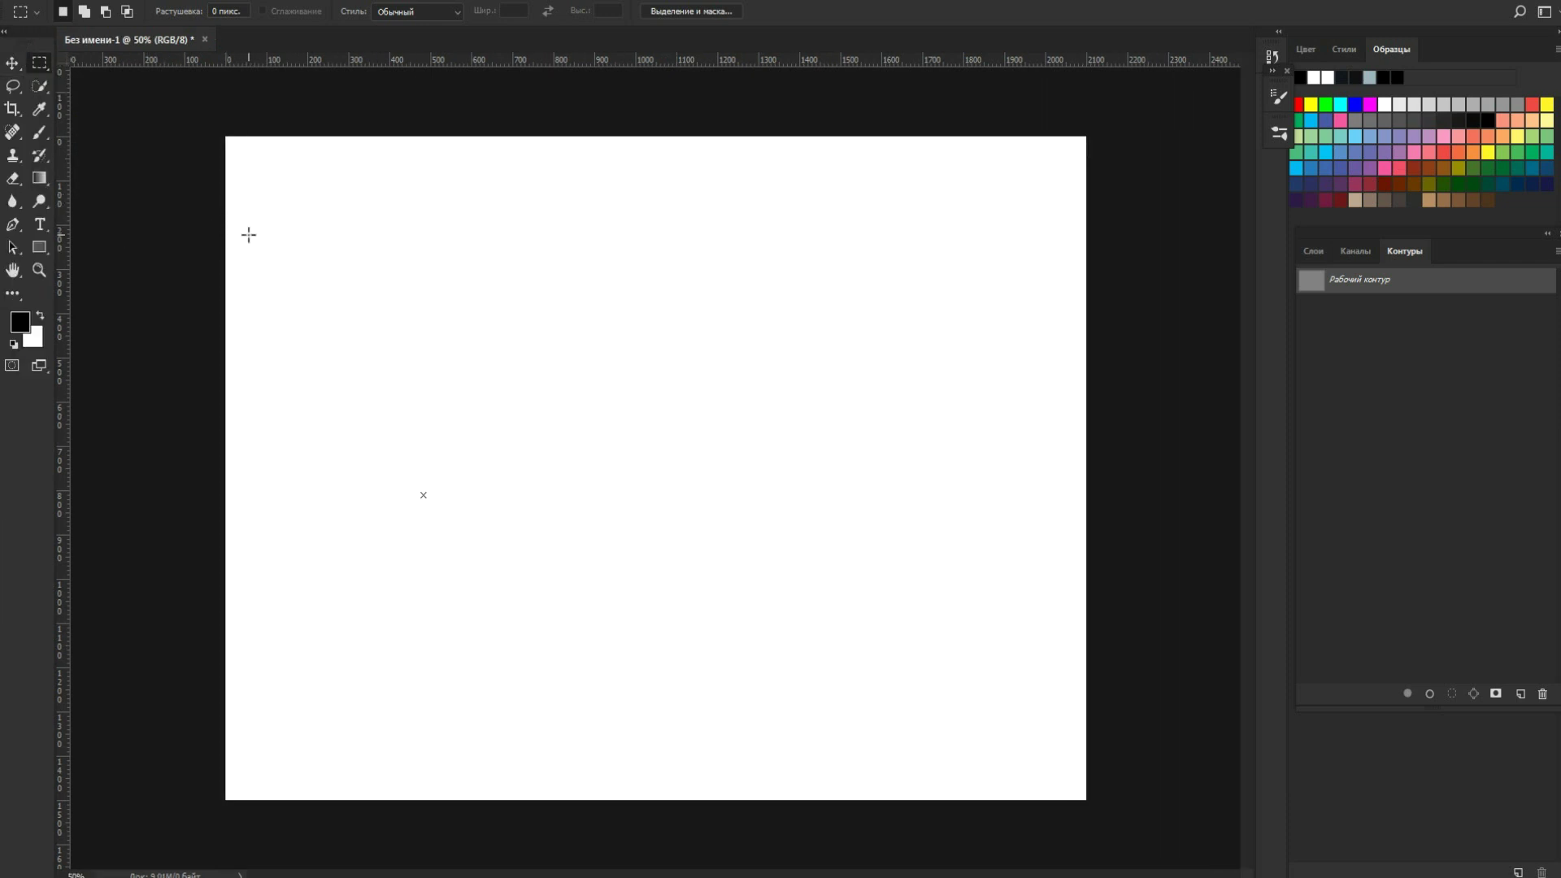
Review the Move tool and Rectangular Marquee tool variants.
left_click(21, 72)
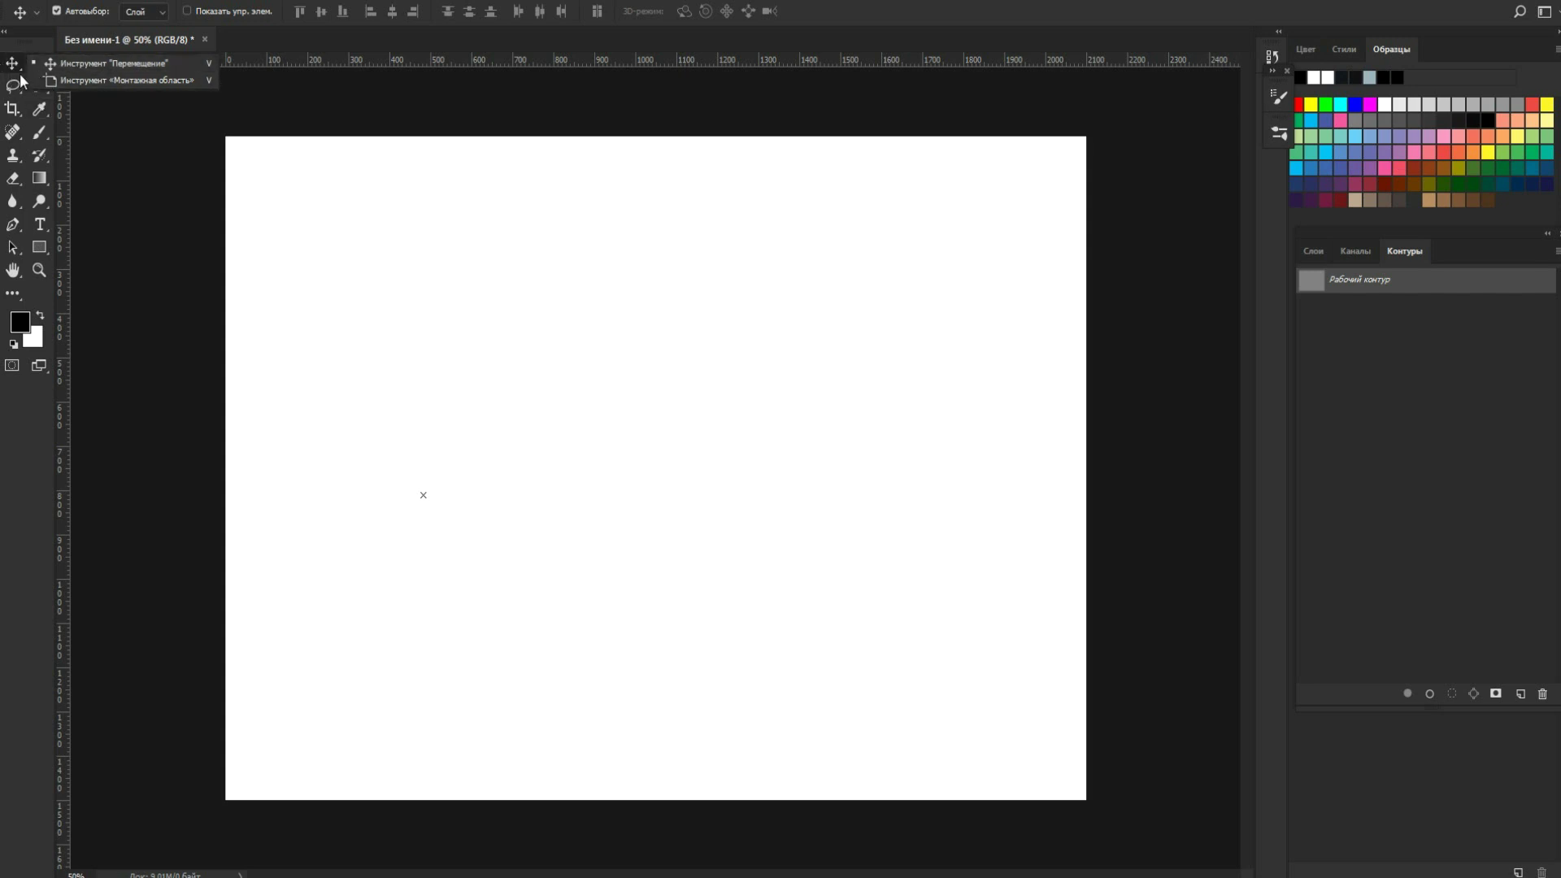
key("Escape")
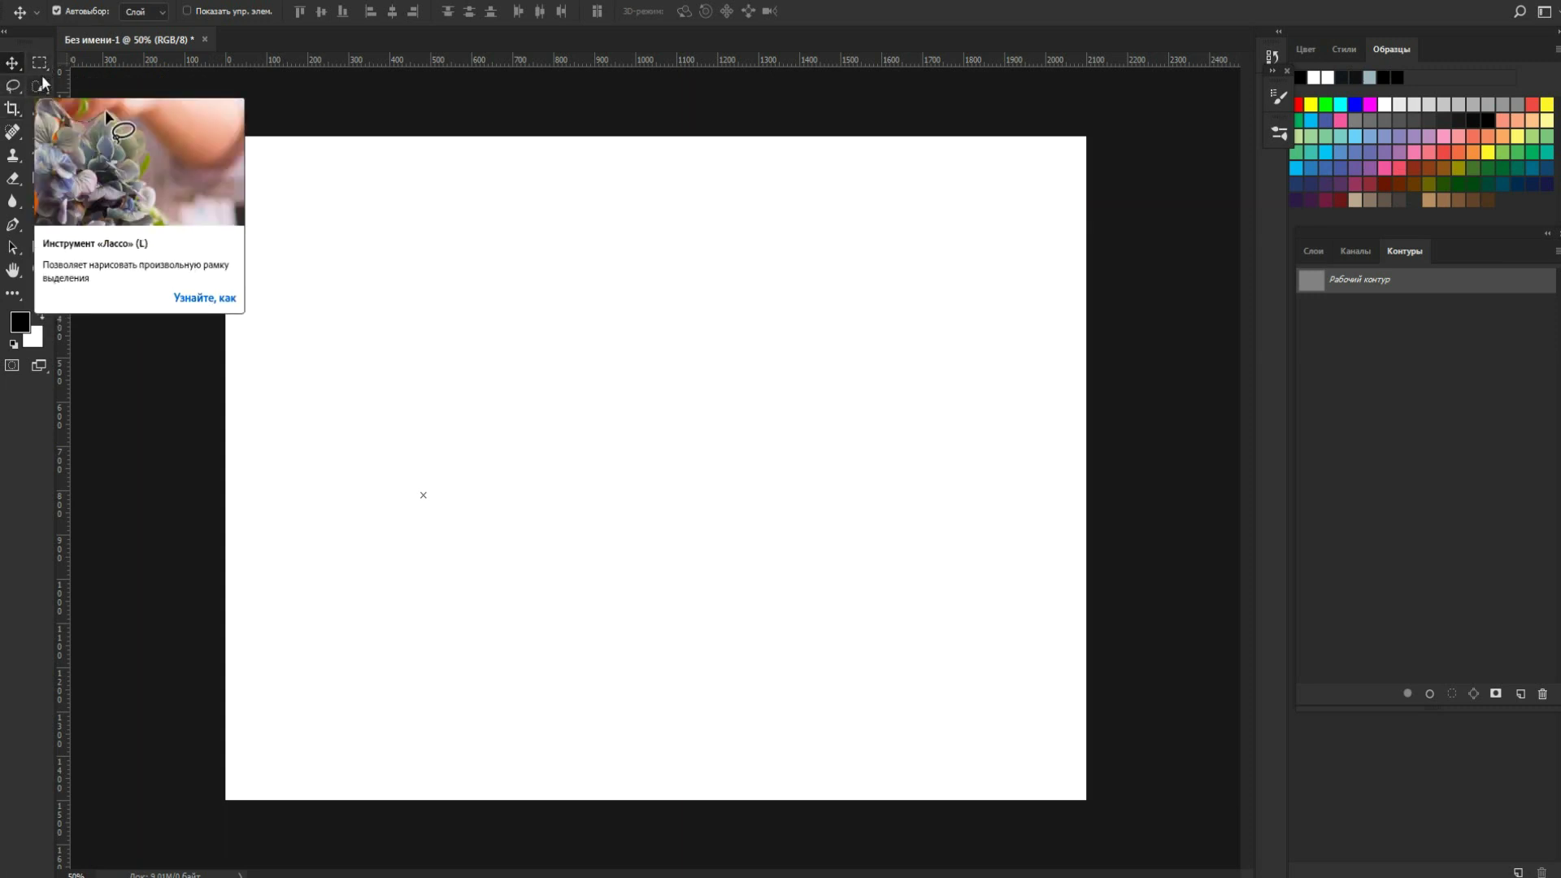
left_click(46, 71)
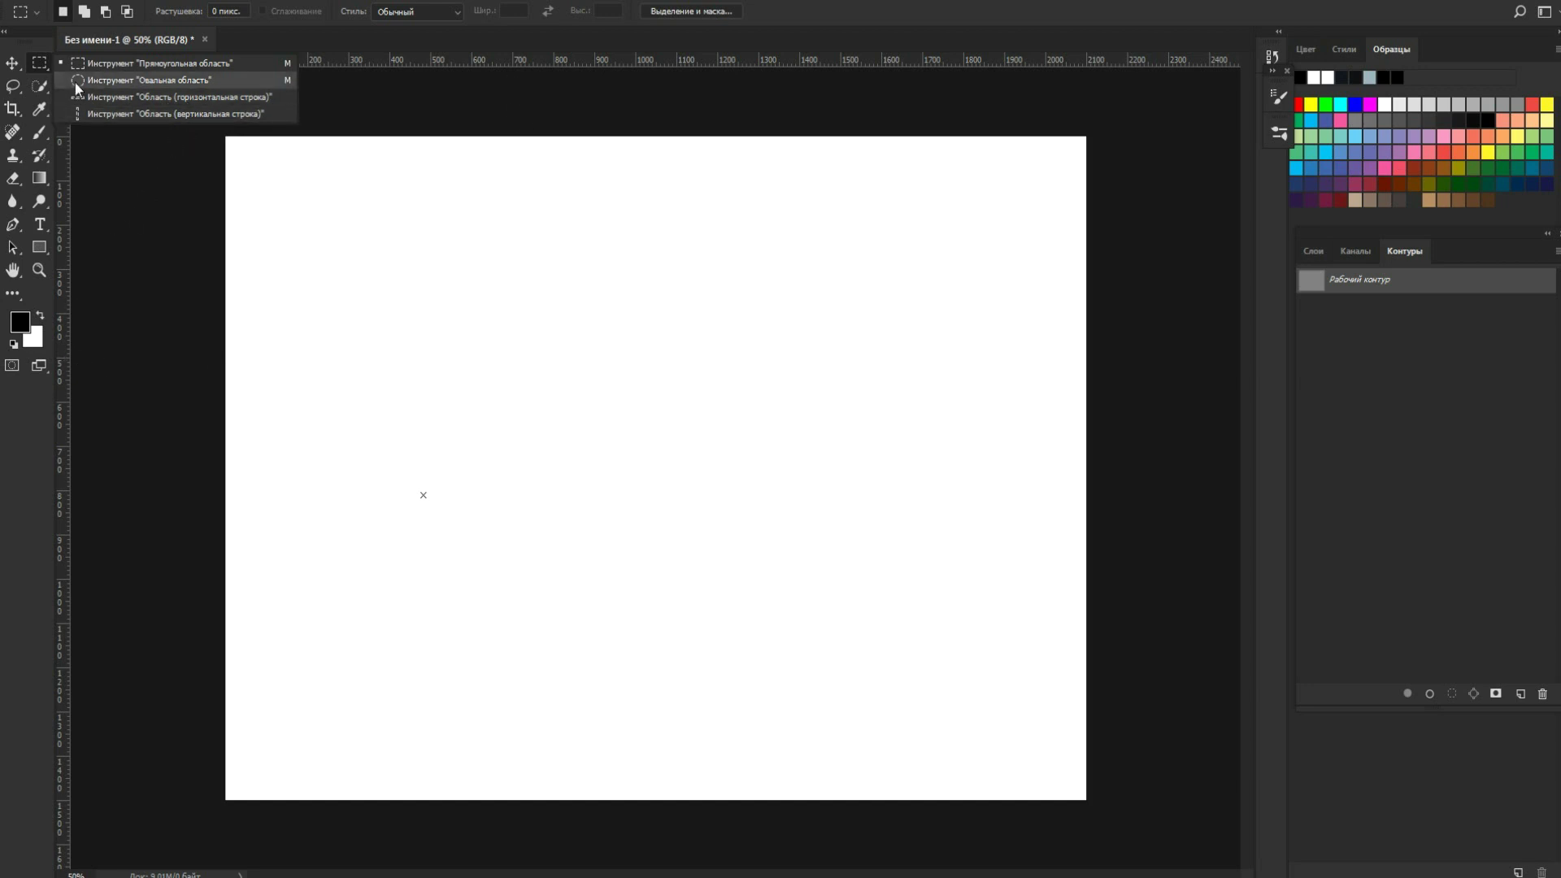
left_click(52, 74)
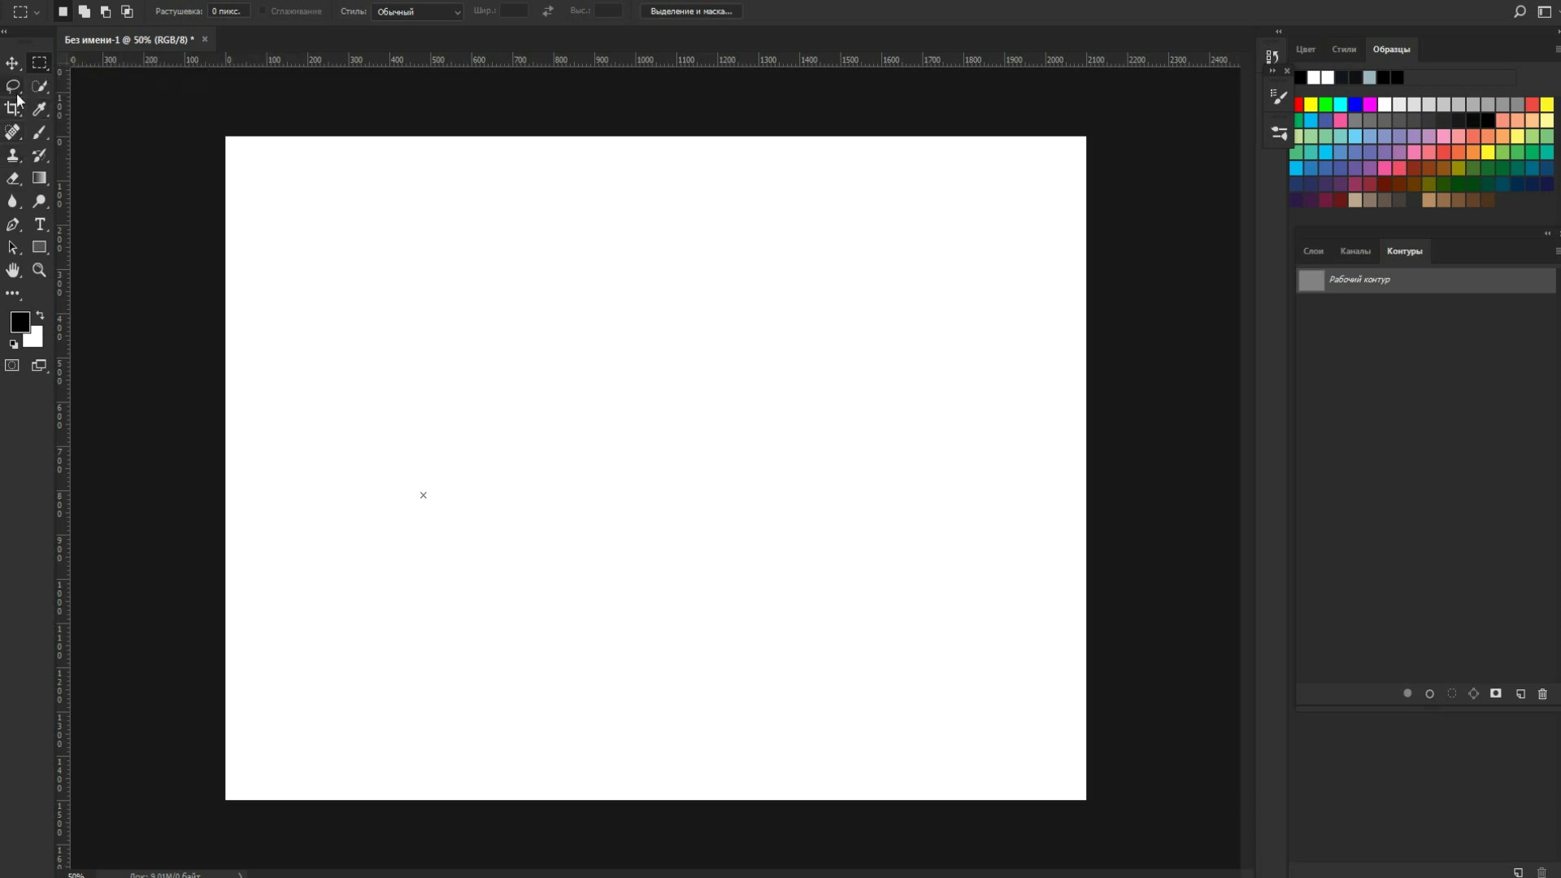
Review the Lasso variants, then activate Quick Selection with Magic Wand as its alternative.
left_click(13, 85)
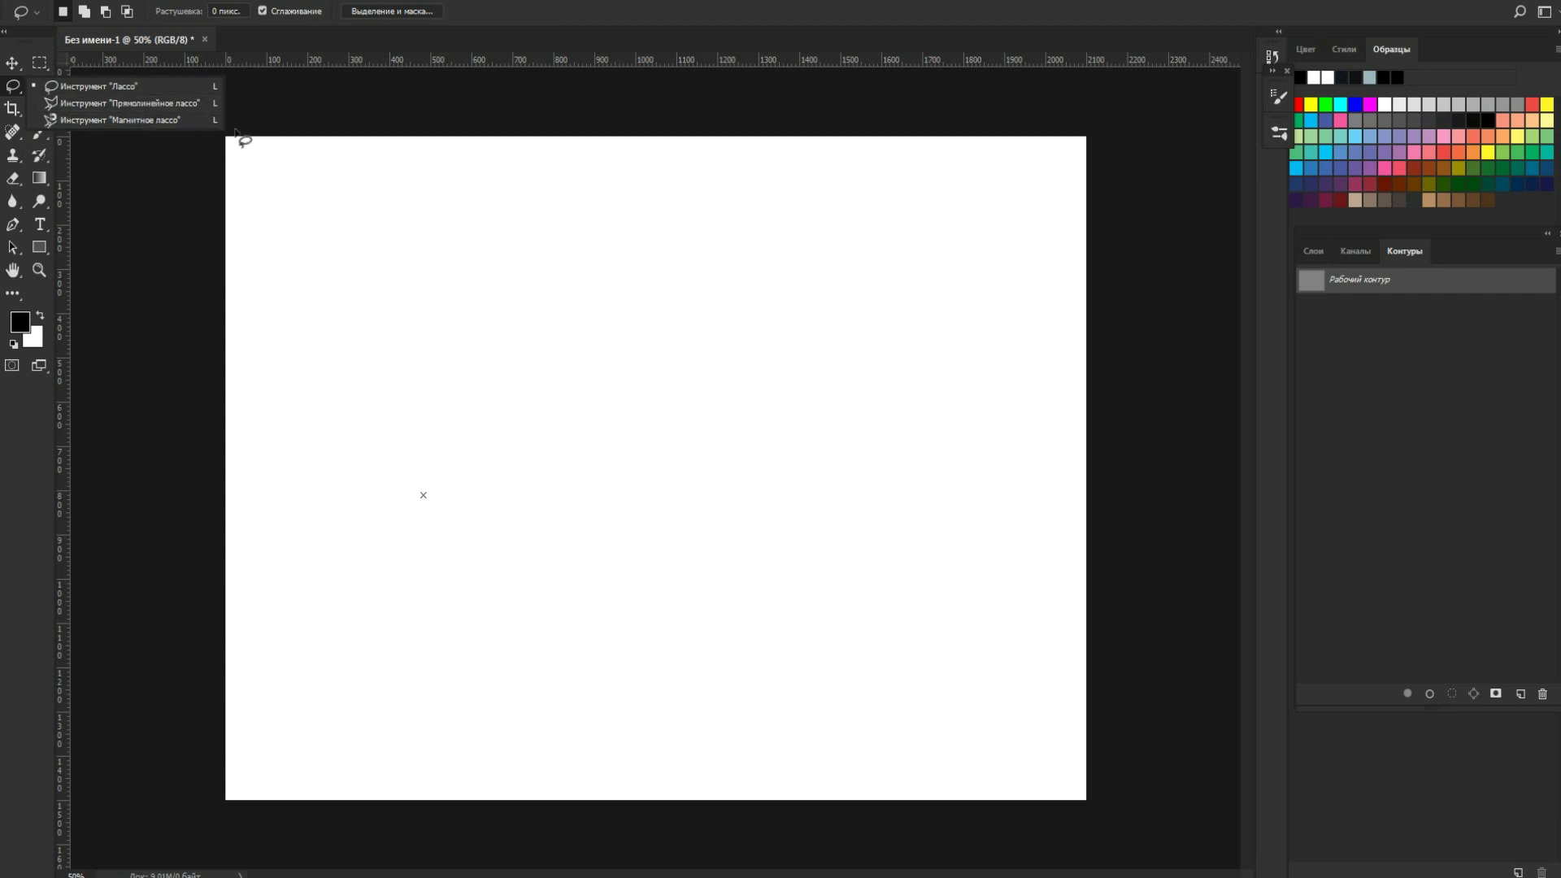
left_click(22, 94)
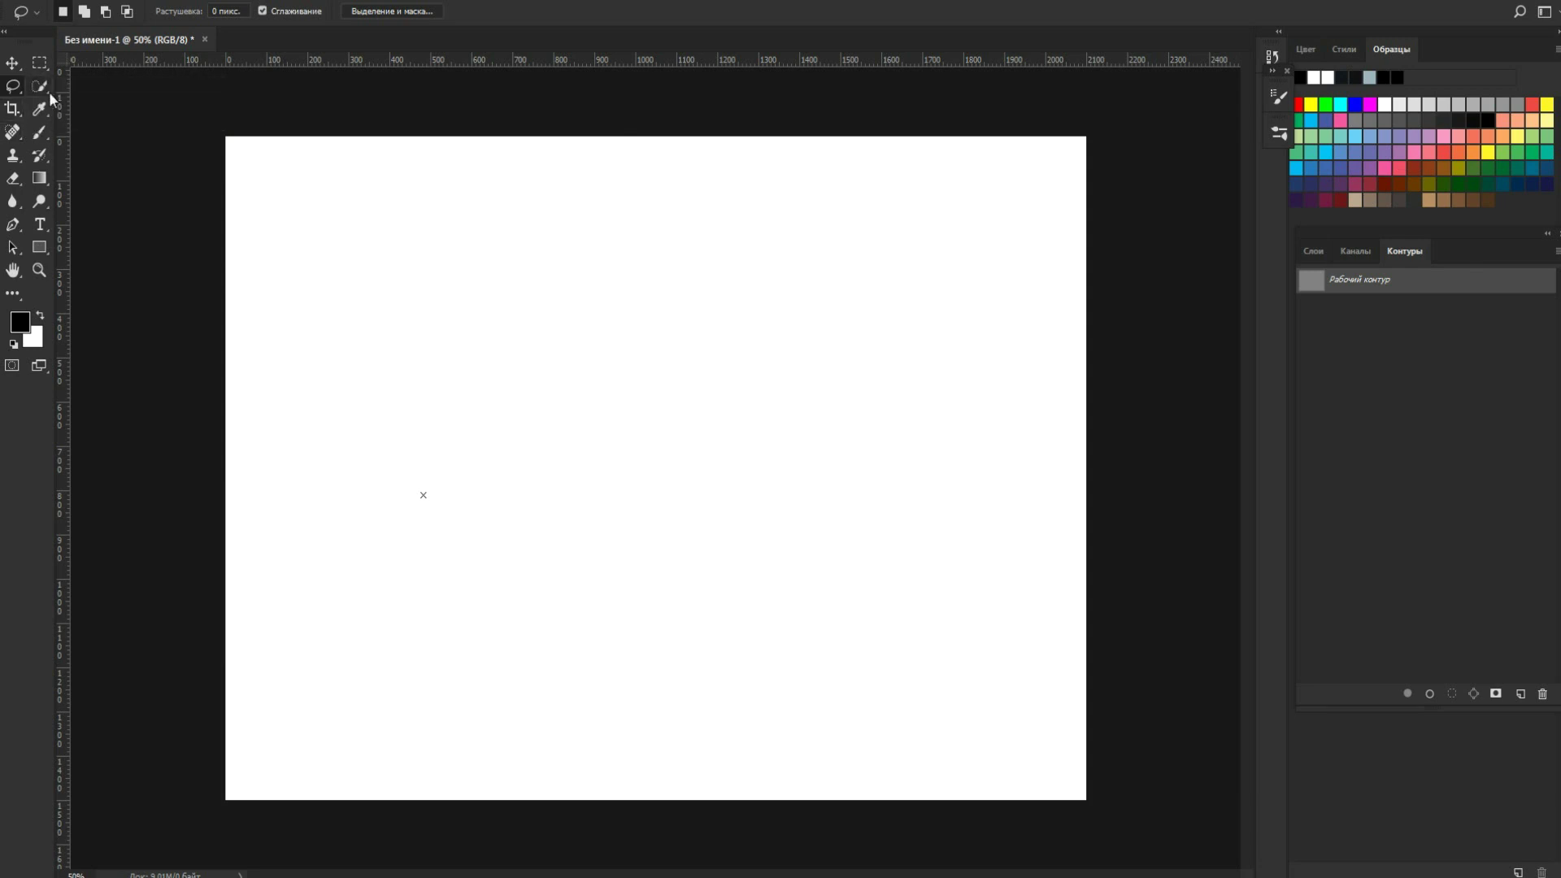
left_click(49, 92)
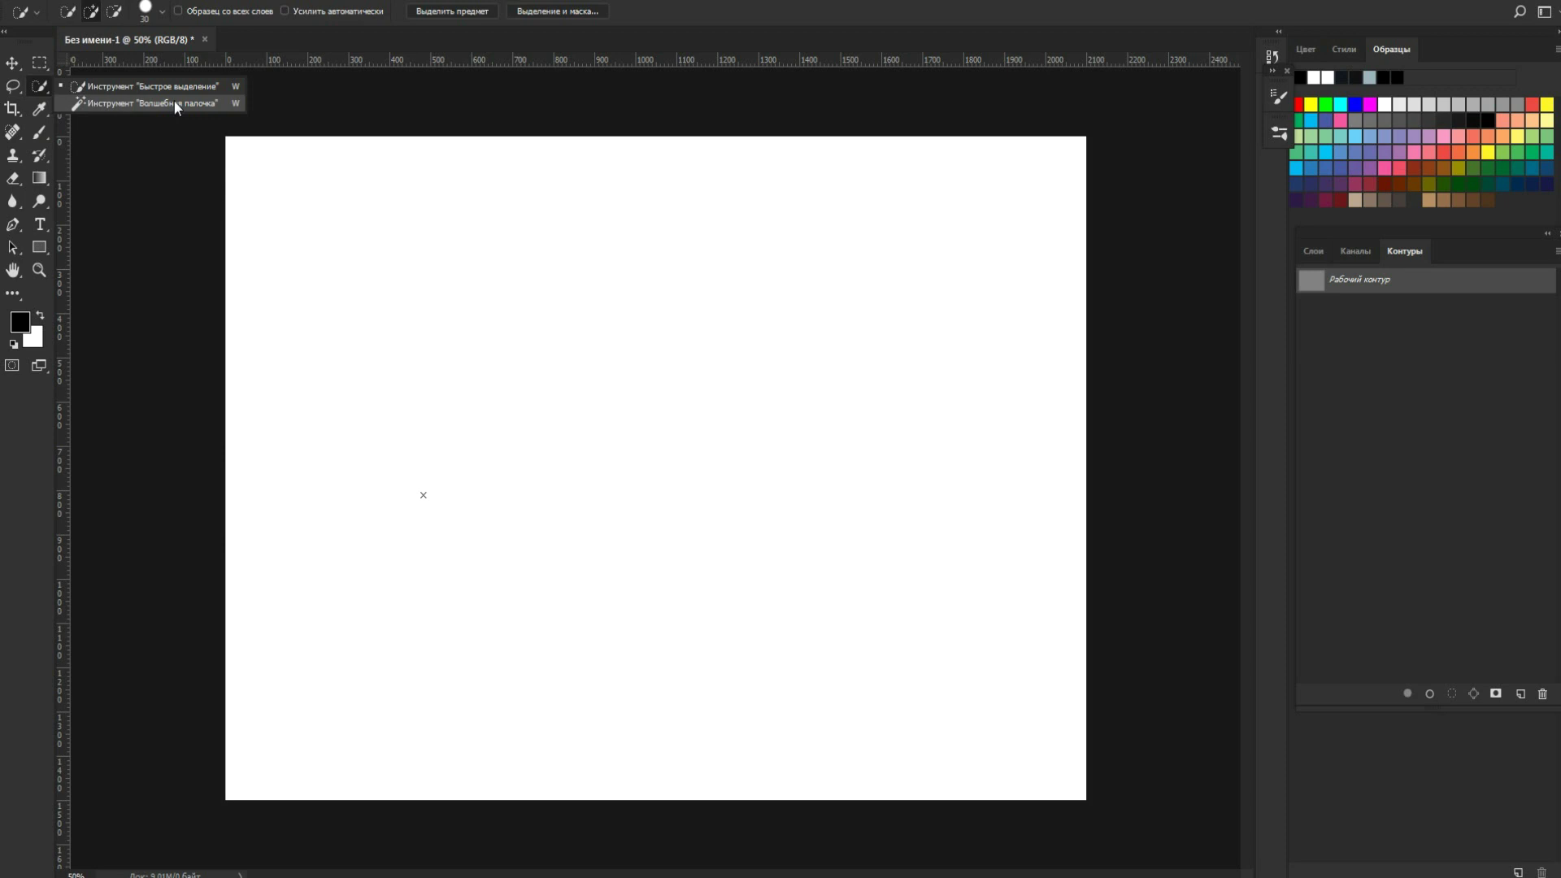
left_click(122, 86)
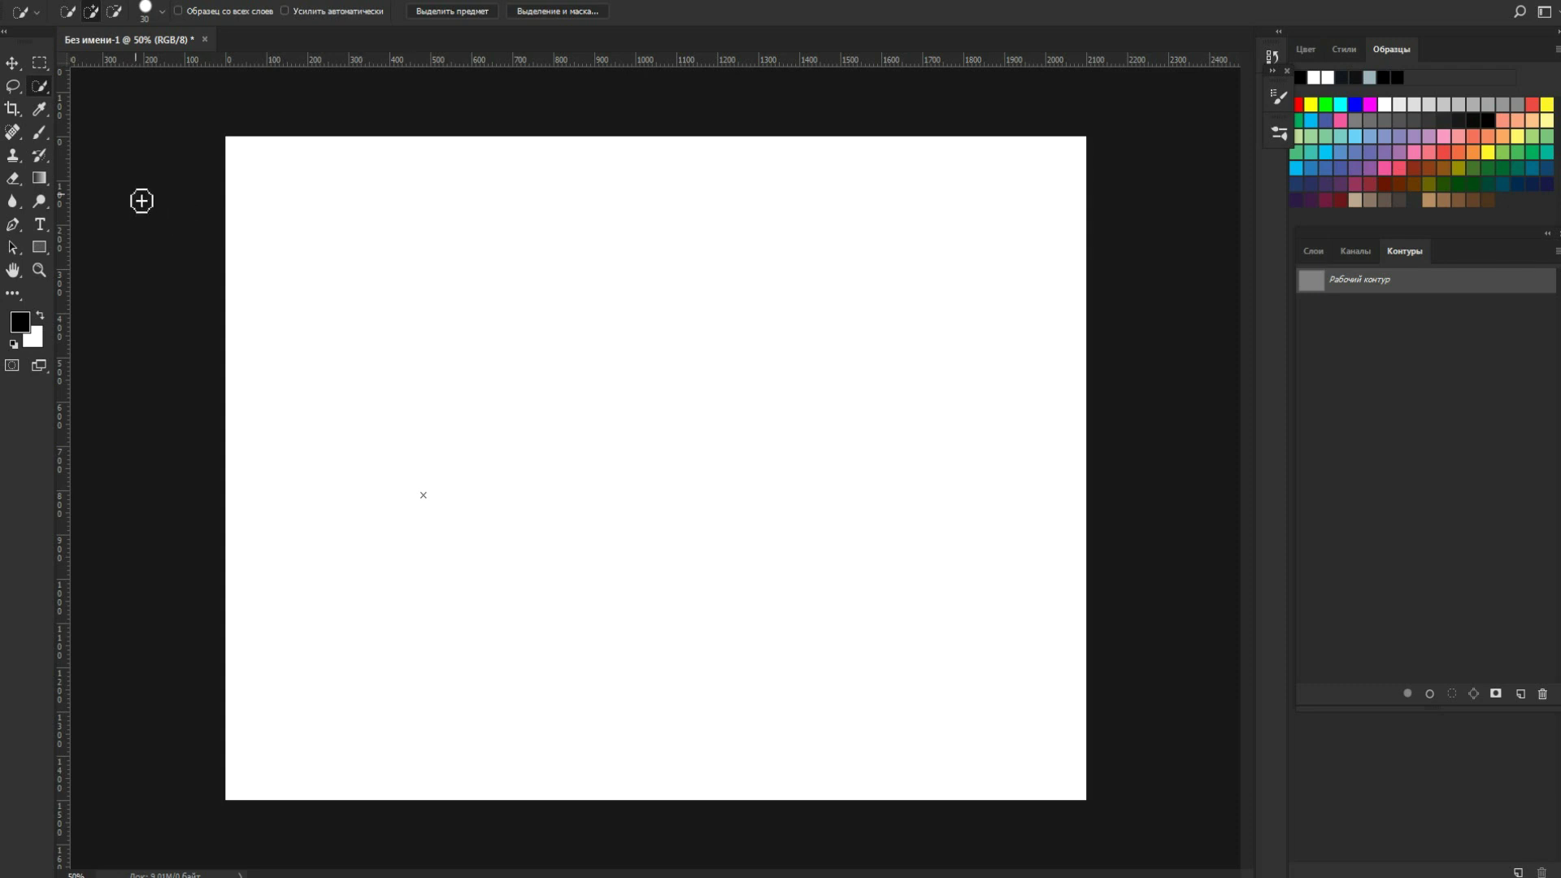
Browse the Crop tool variants, then activate the Eyedropper with Point sample and All Layers.
left_click(18, 119)
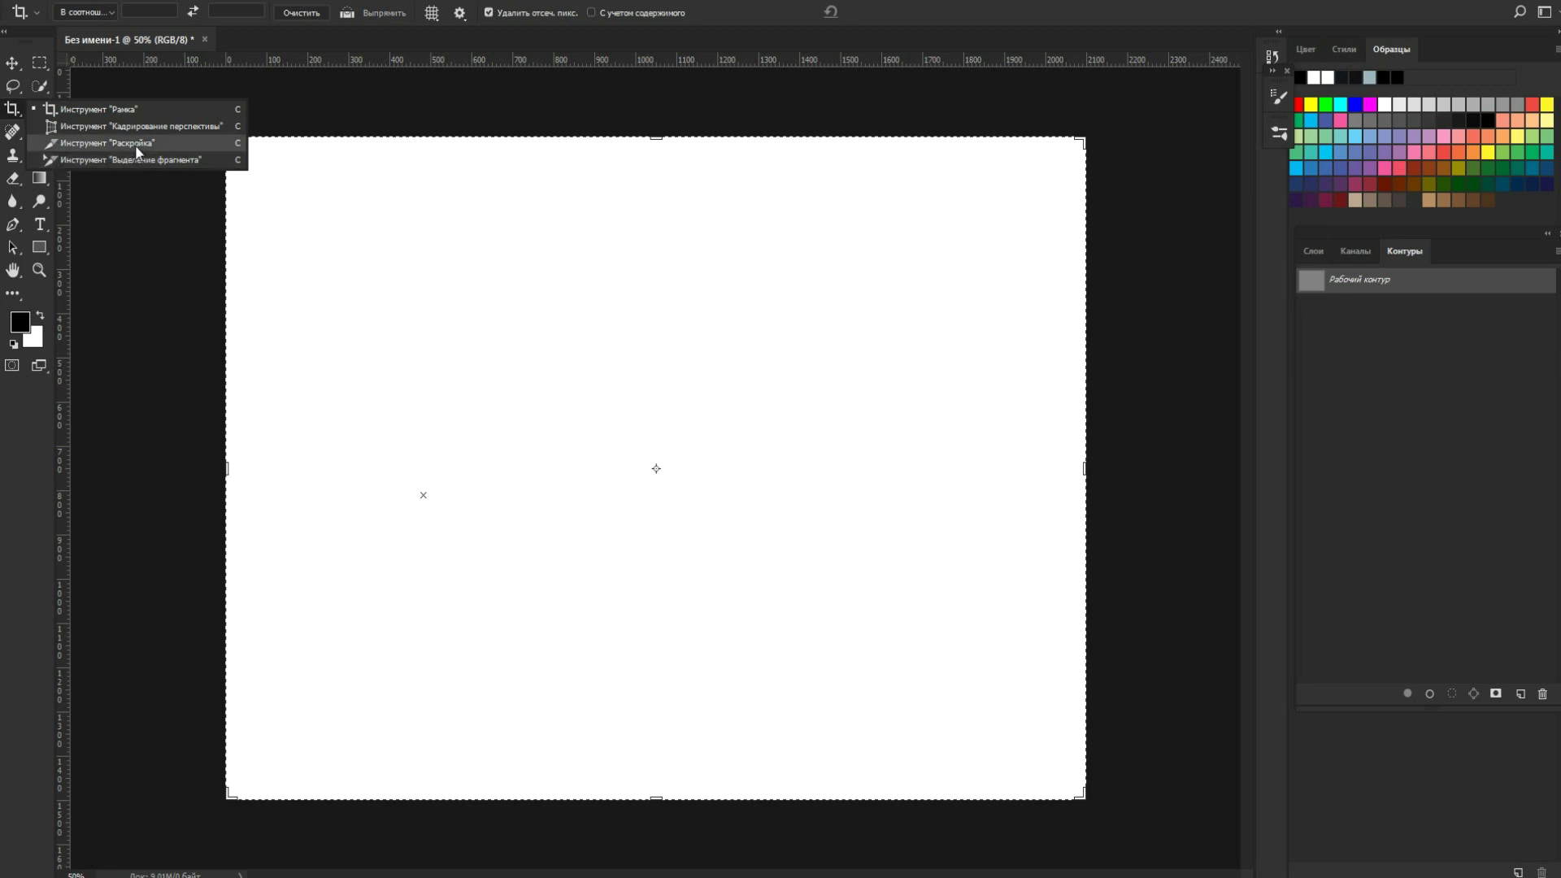
left_click(24, 126)
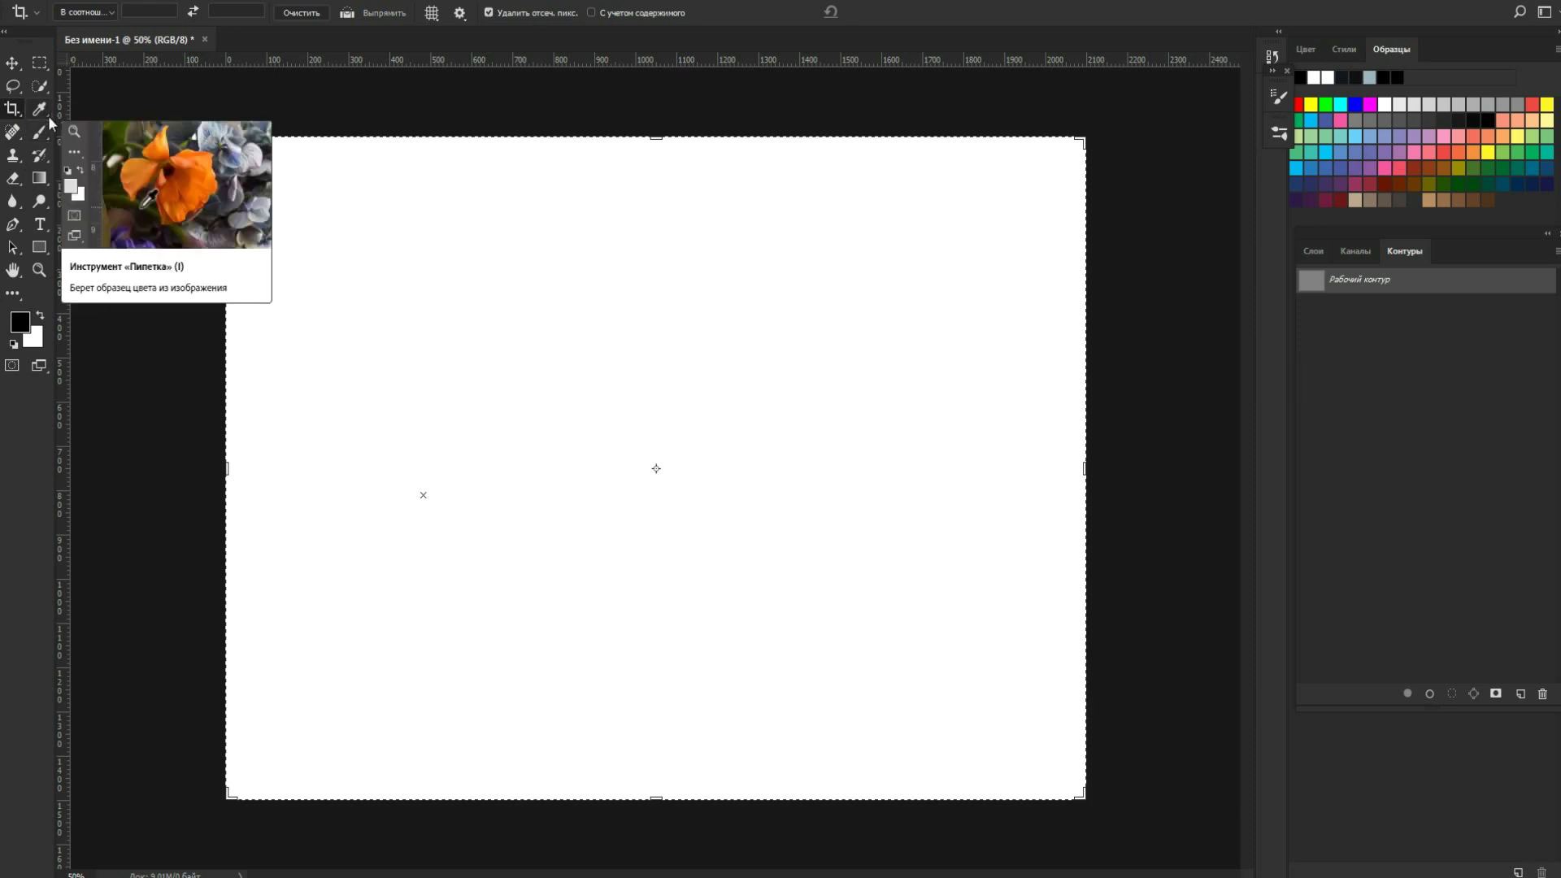
left_click(48, 116)
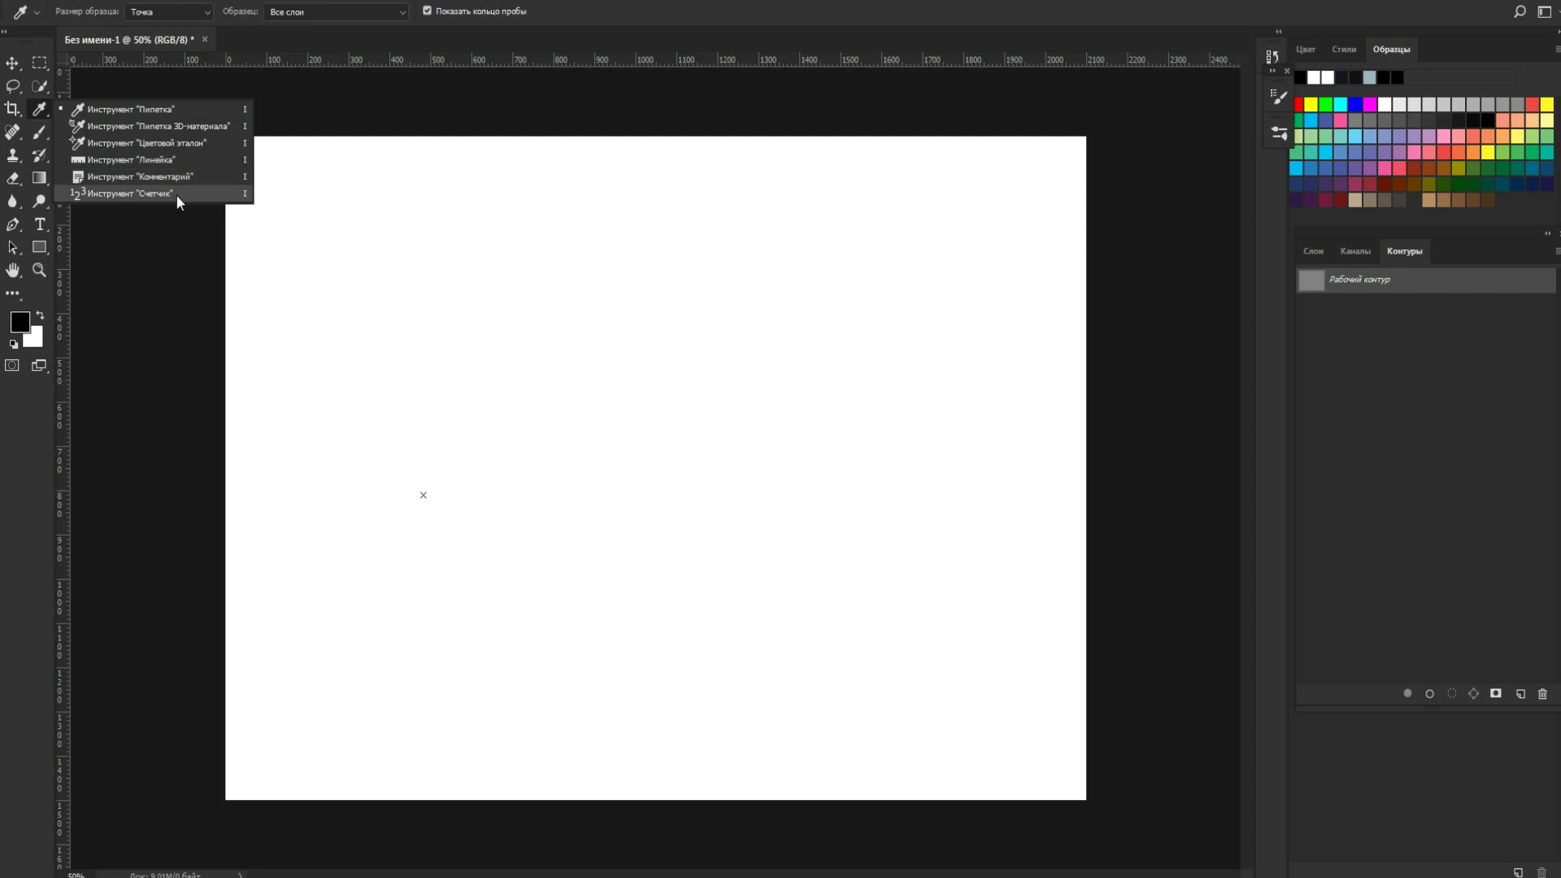
key("Escape")
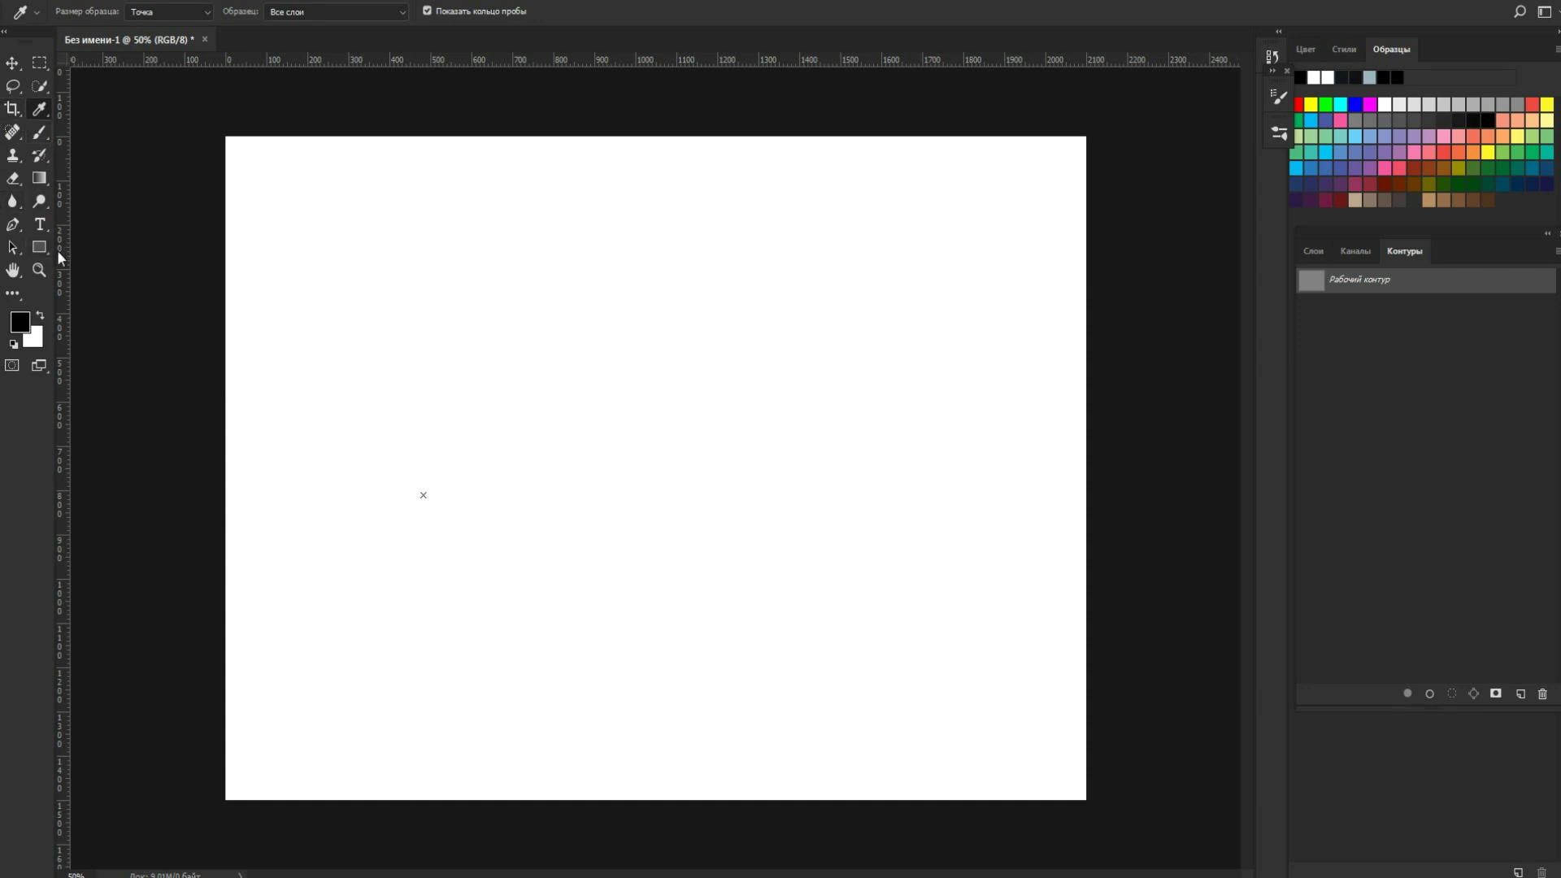
Browse the Brush and Clone Stamp tool variants.
left_click(46, 139)
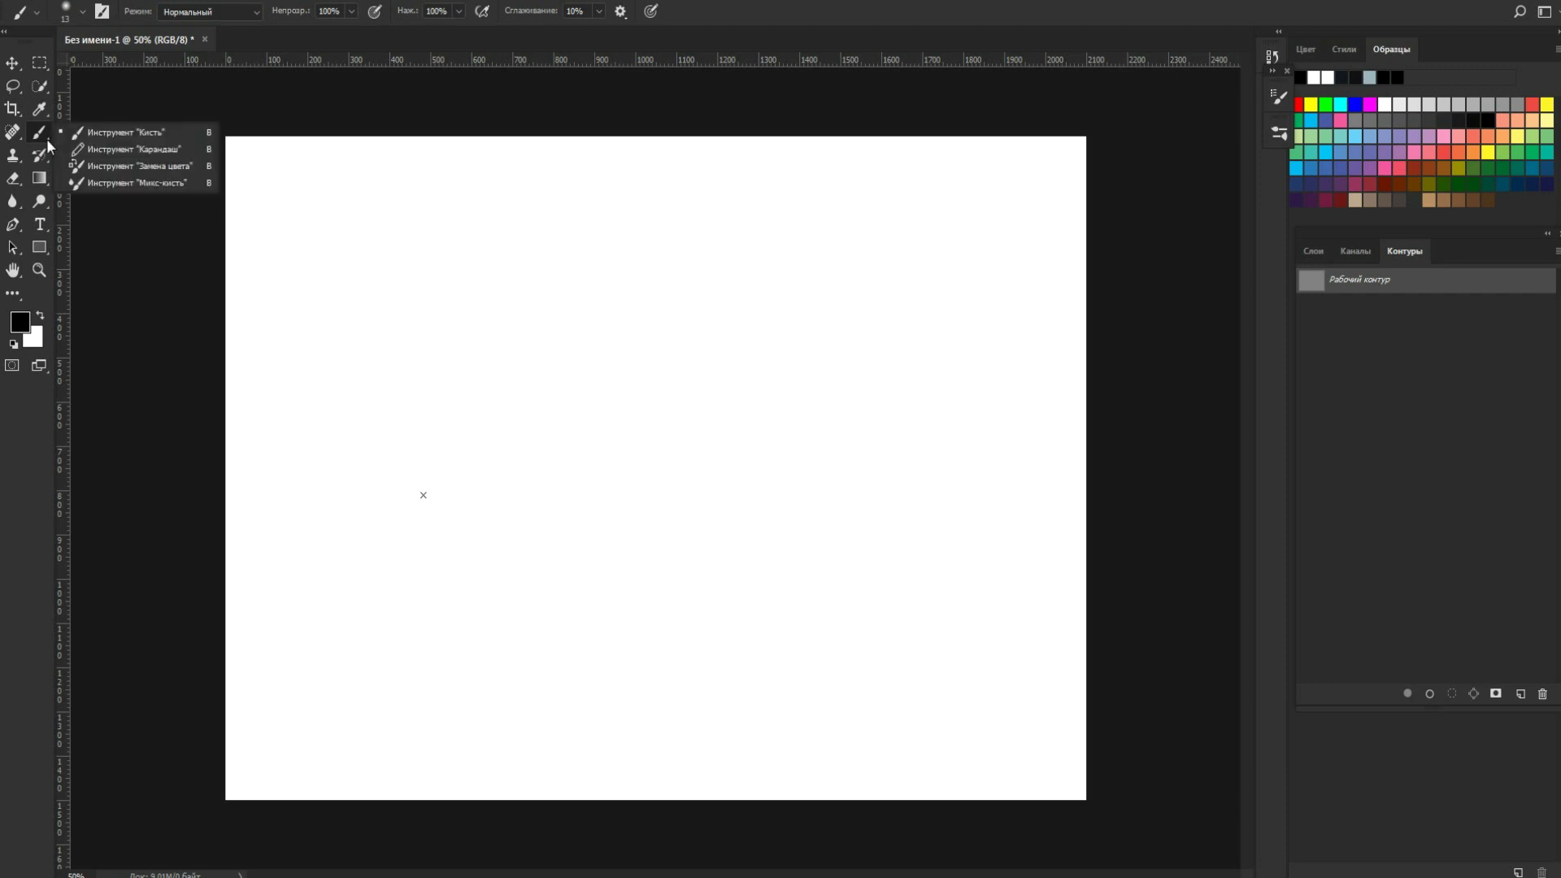
left_click(46, 138)
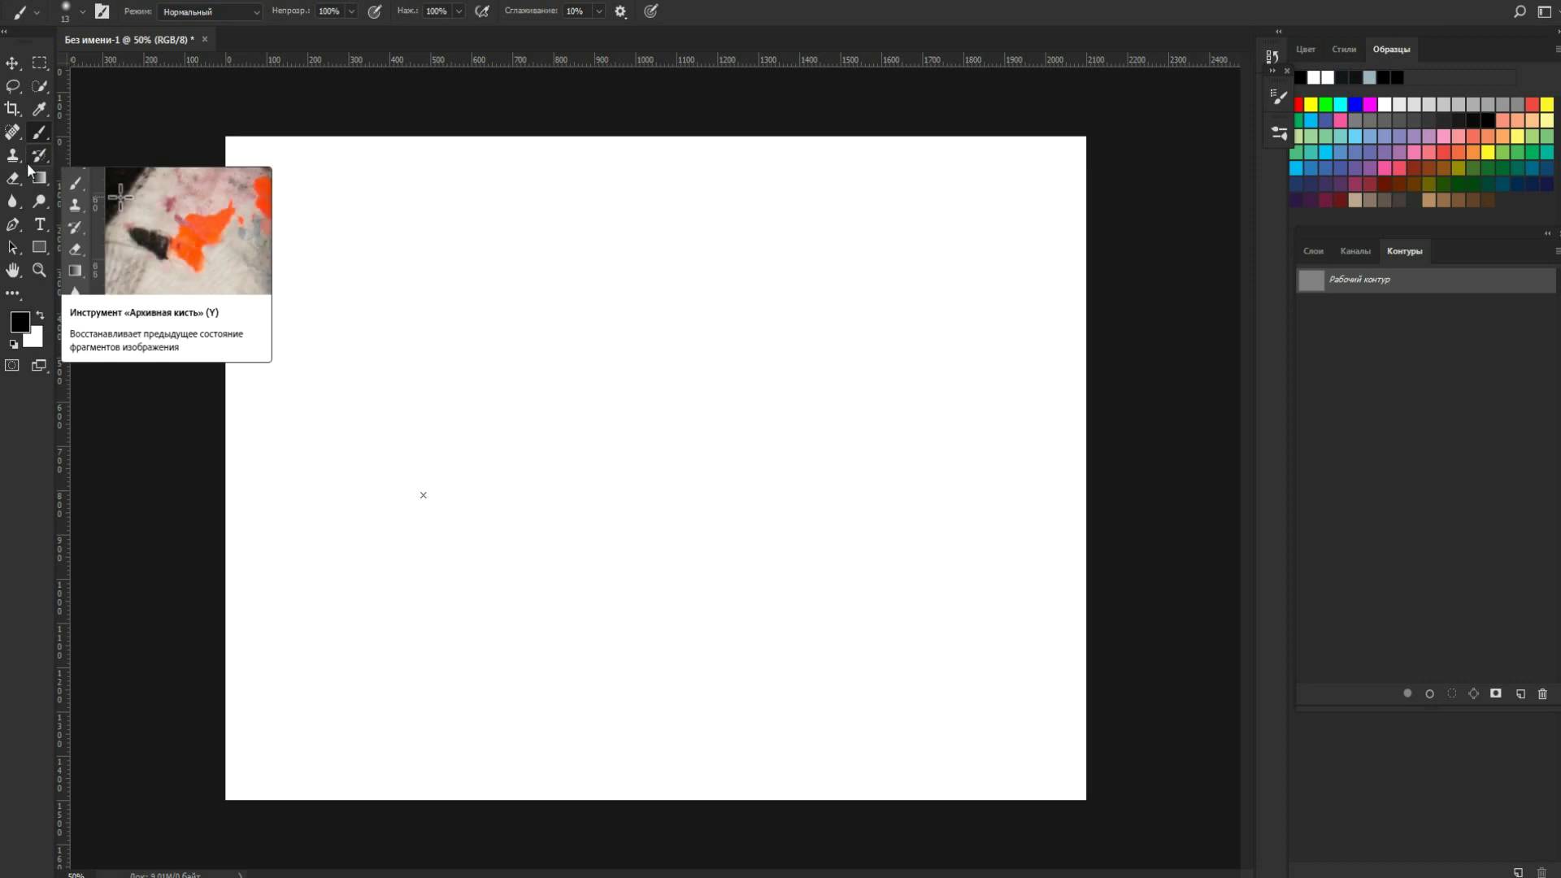
left_click(18, 159)
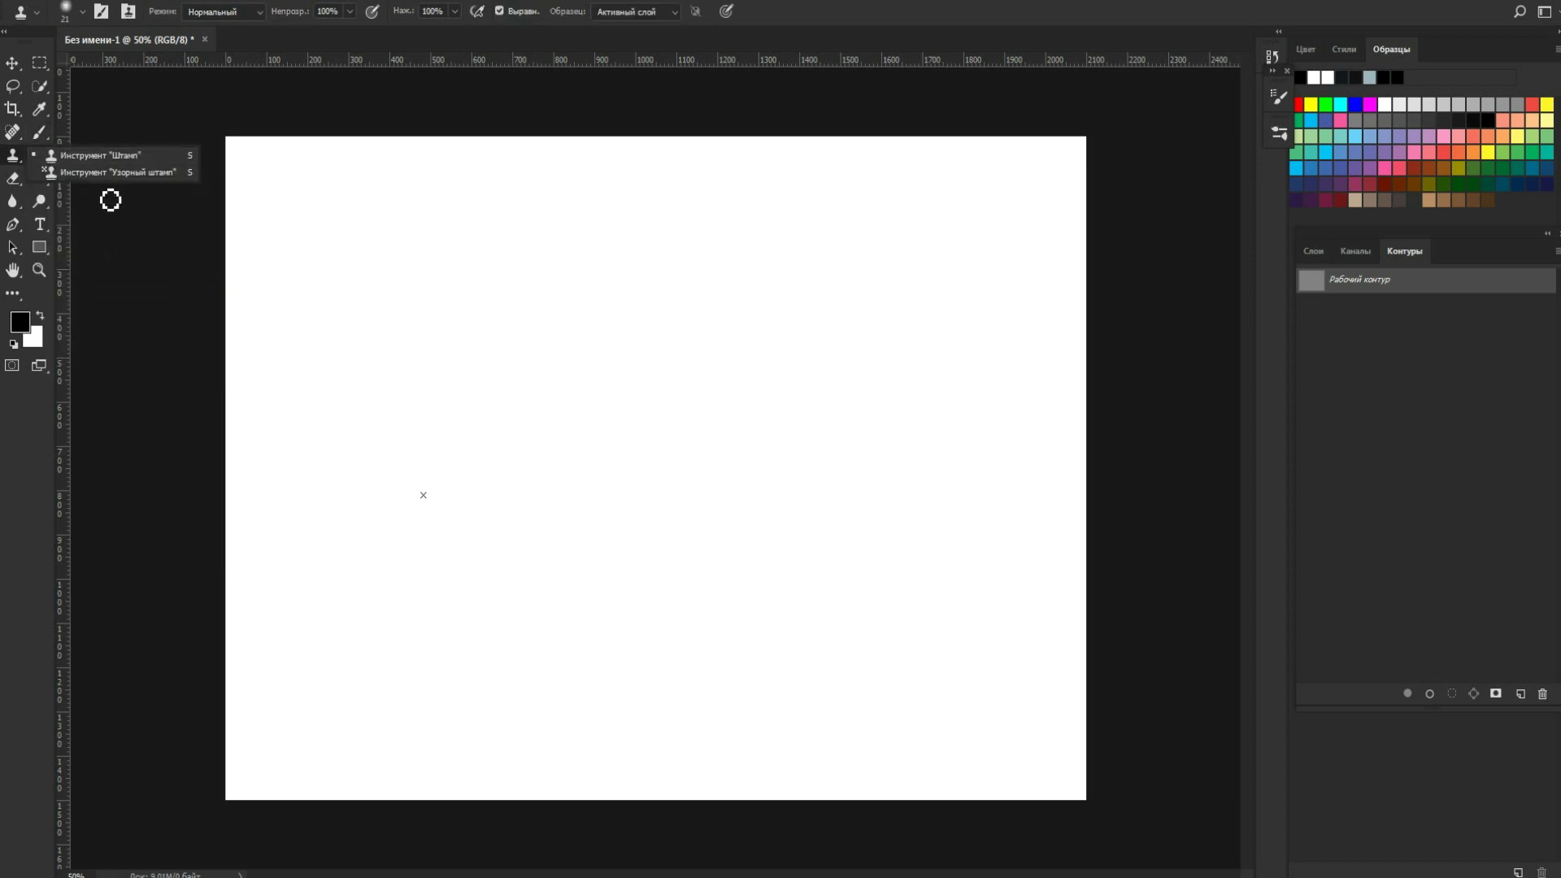
left_click(22, 165)
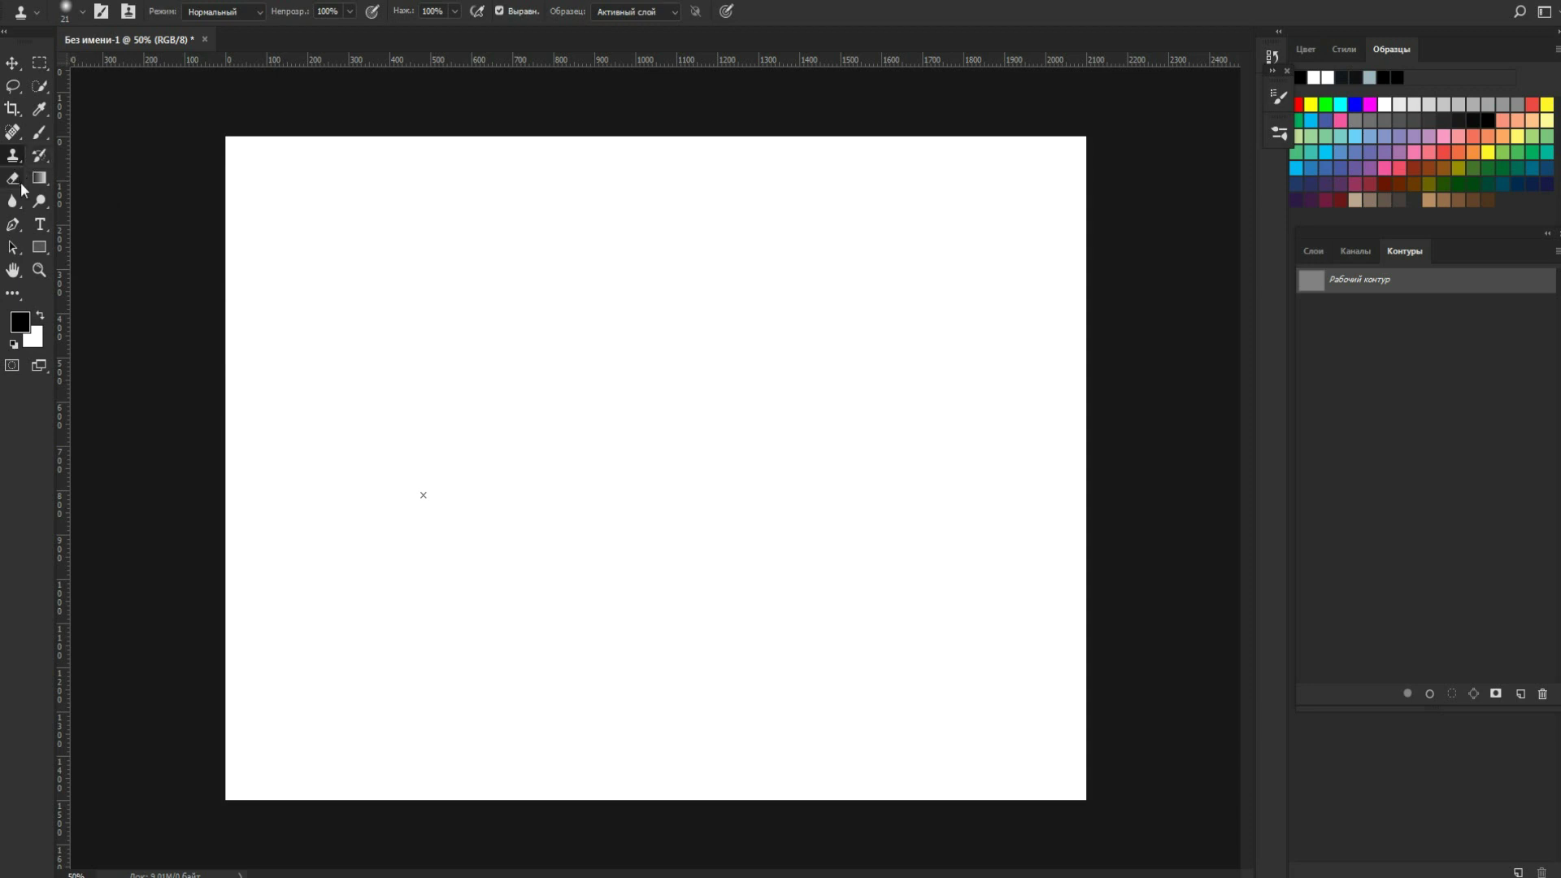
Show the Spot Healing Brush group, then make the History Brush active.
left_click(14, 132)
right_click(13, 132)
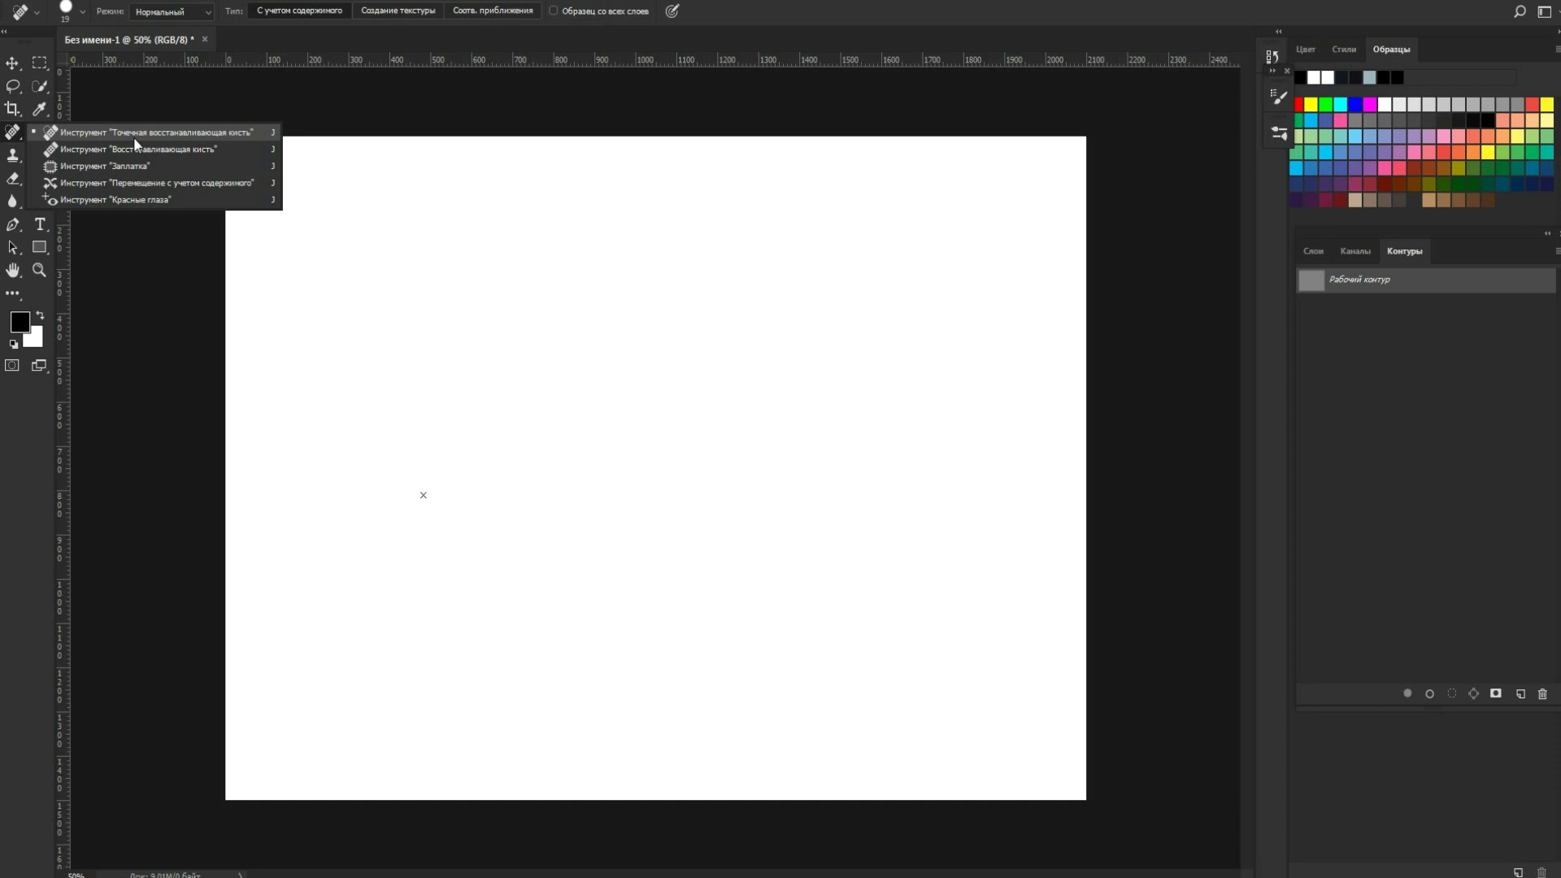
left_click(43, 156)
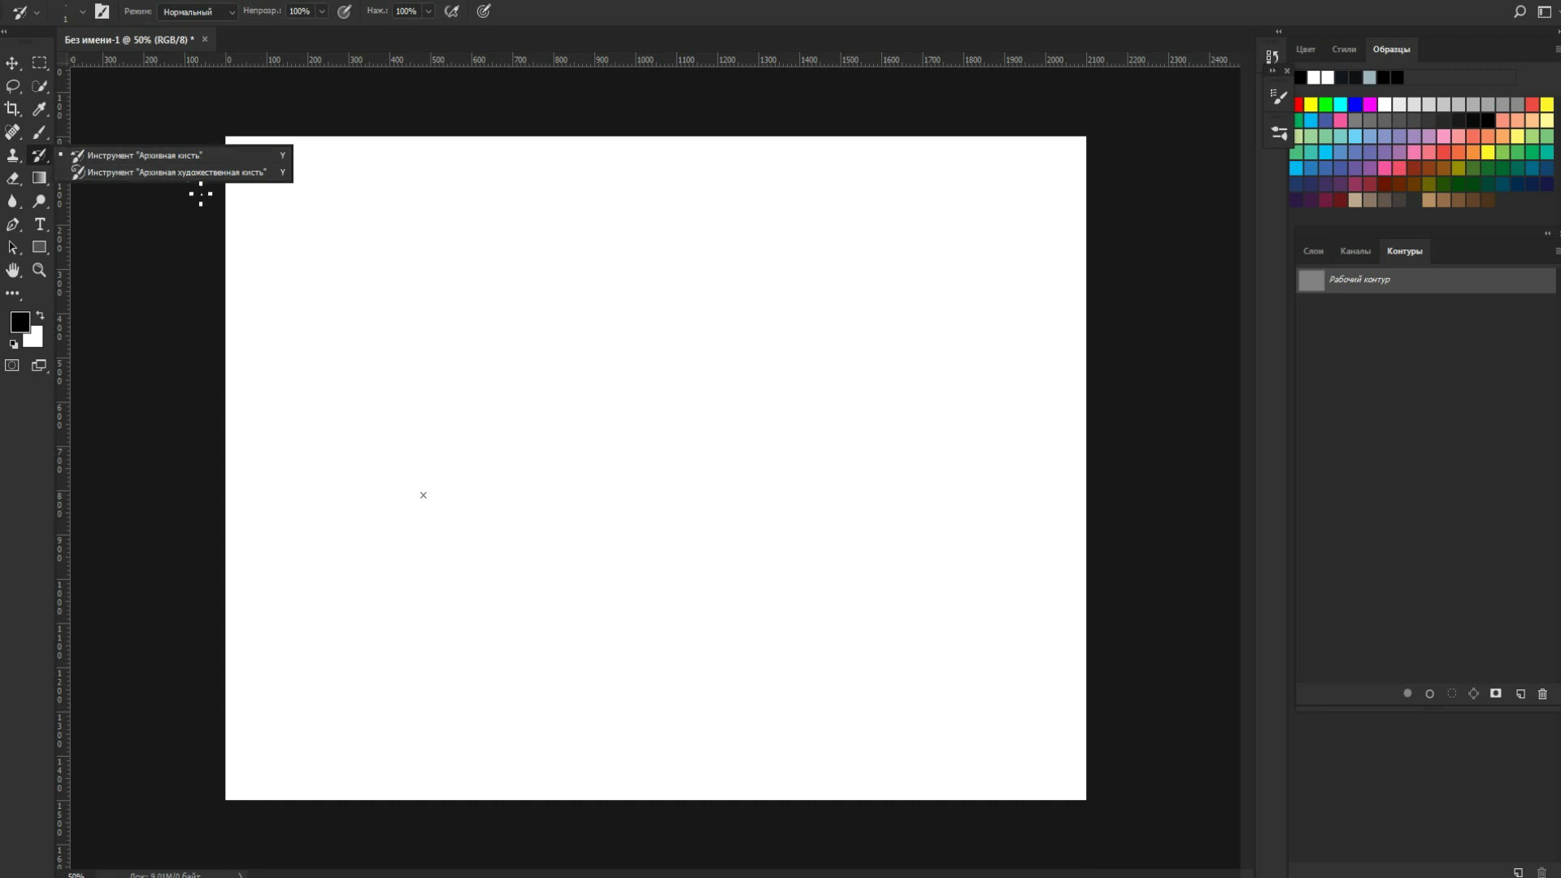
Browse Eraser and Gradient variants, then list the Blur, Sharpen and Smudge tools.
left_click(19, 186)
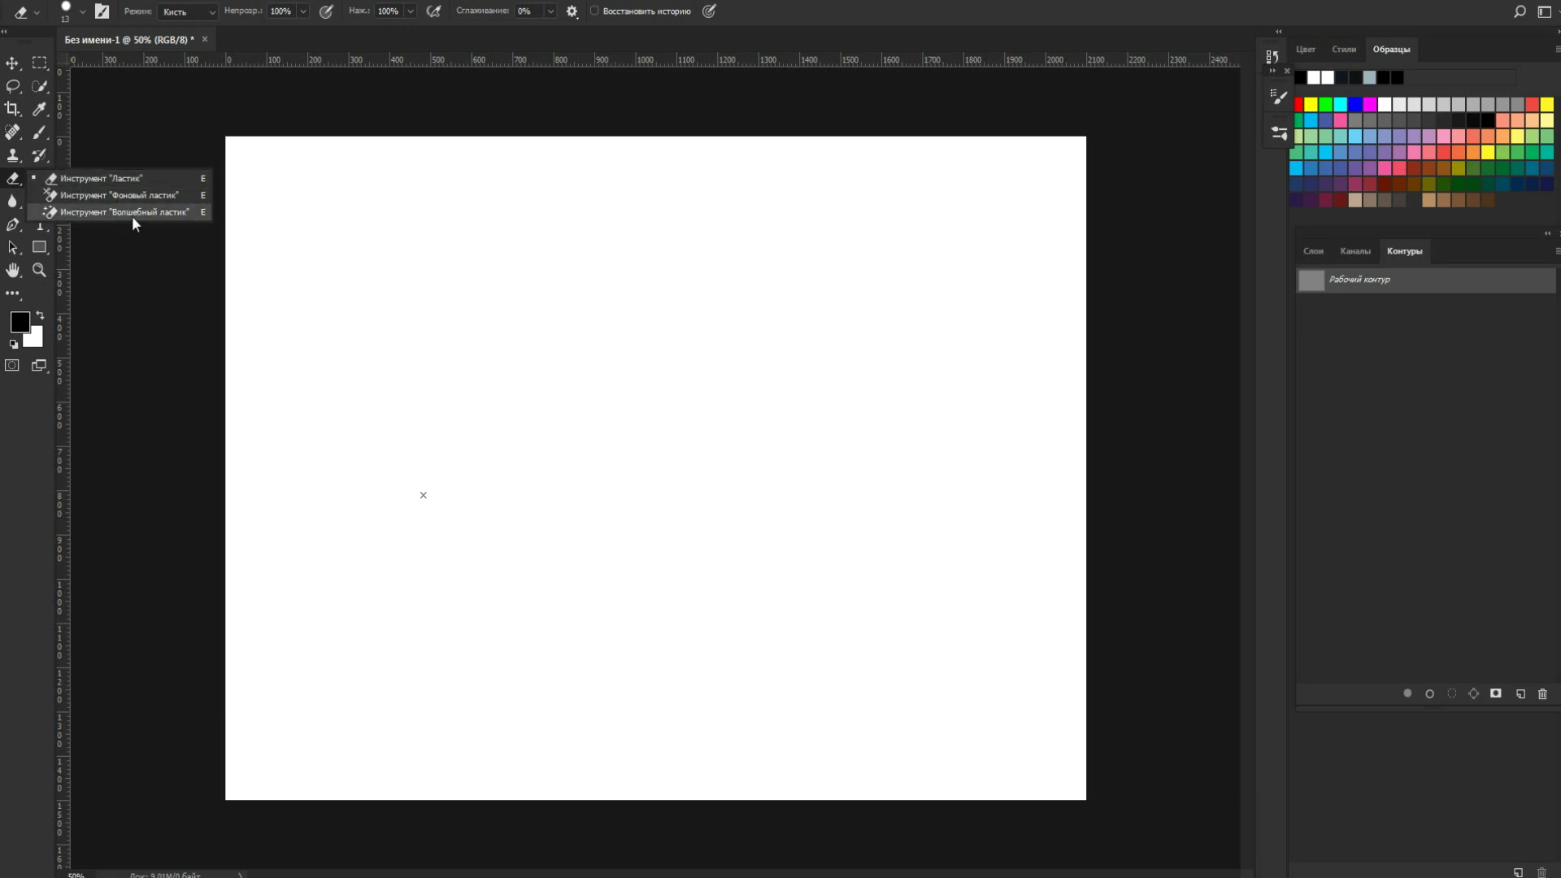
left_click(49, 179)
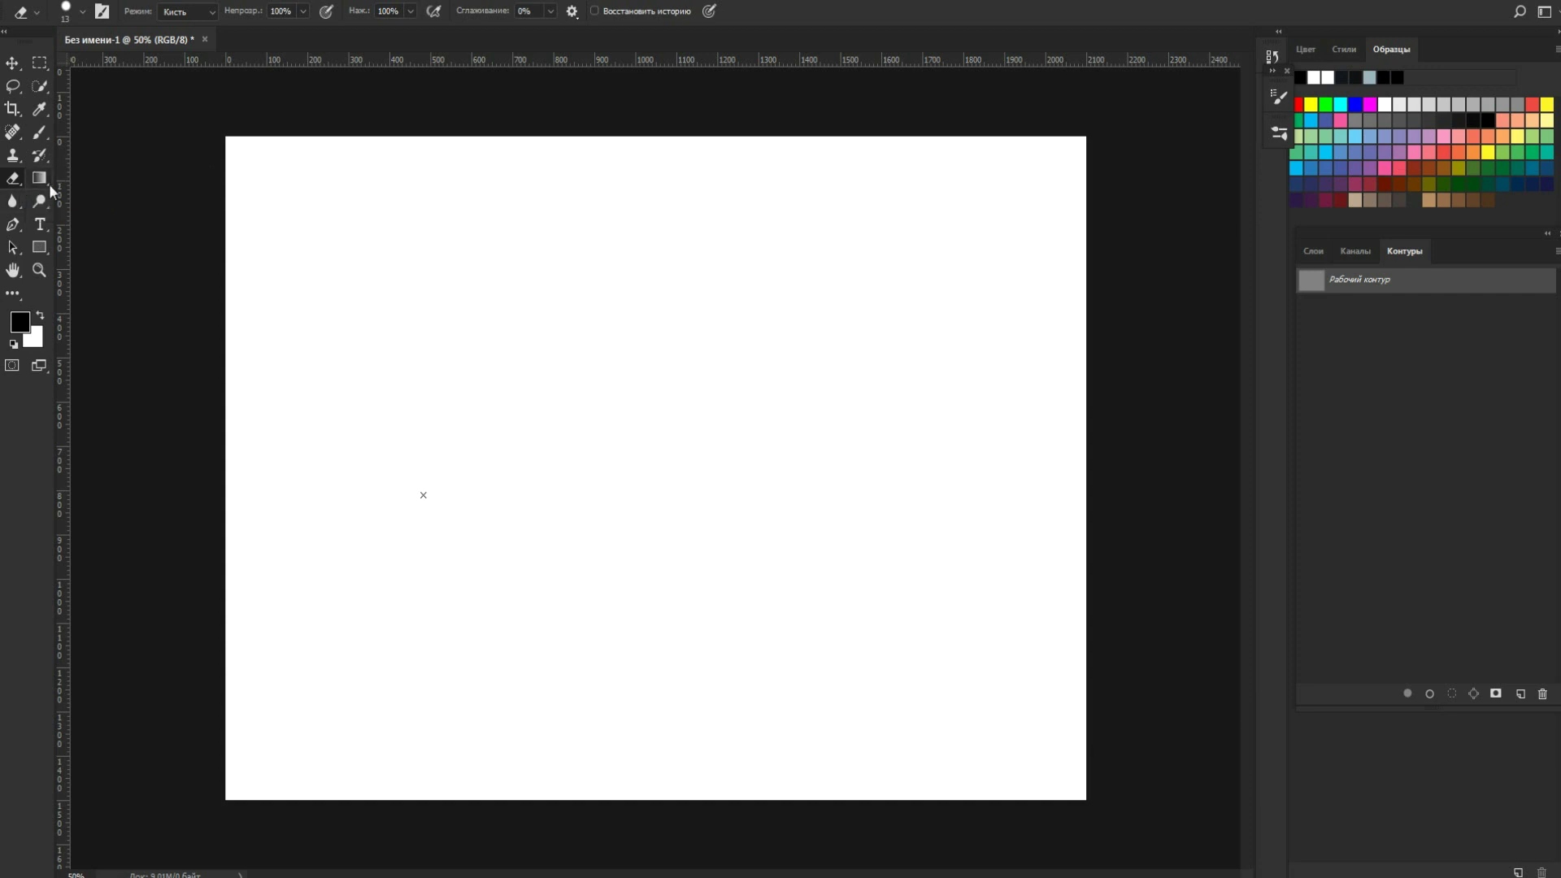
left_click(47, 183)
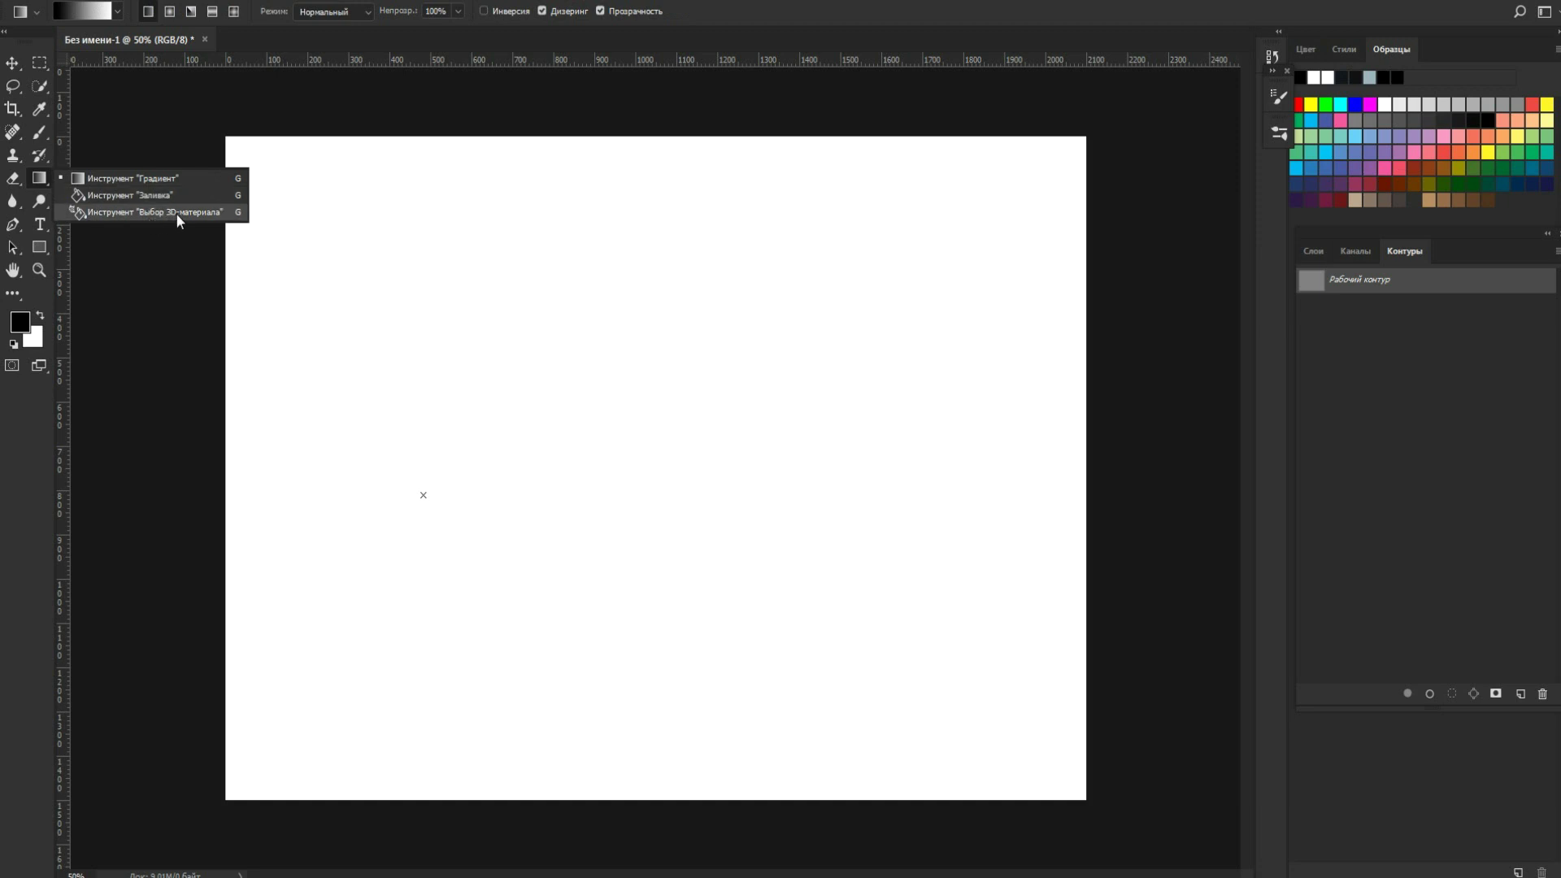
left_click(46, 187)
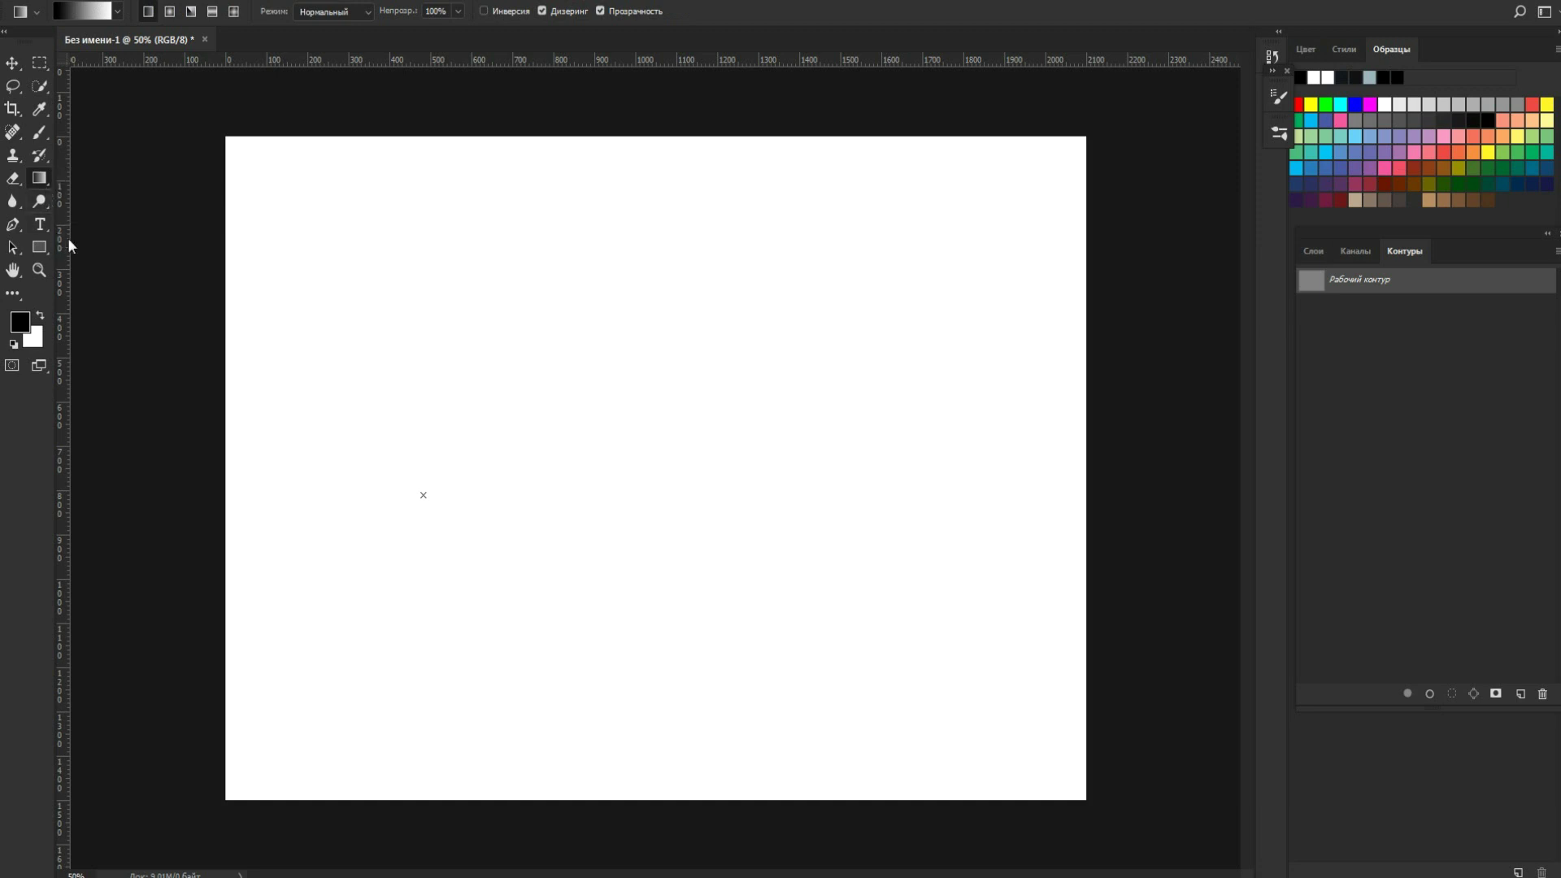
left_click(20, 216)
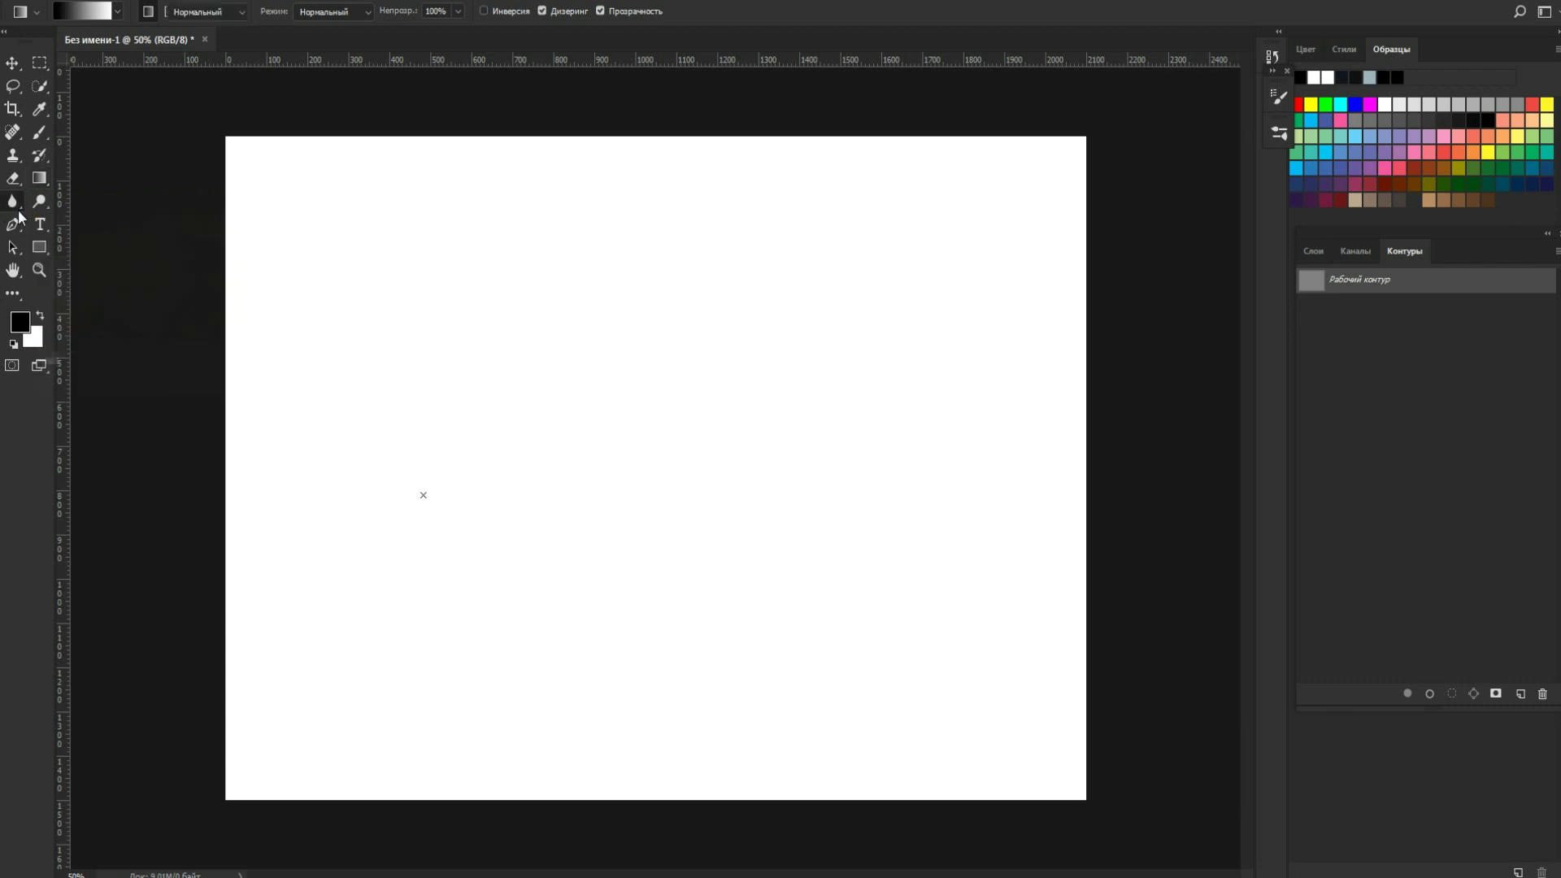
right_click(18, 213)
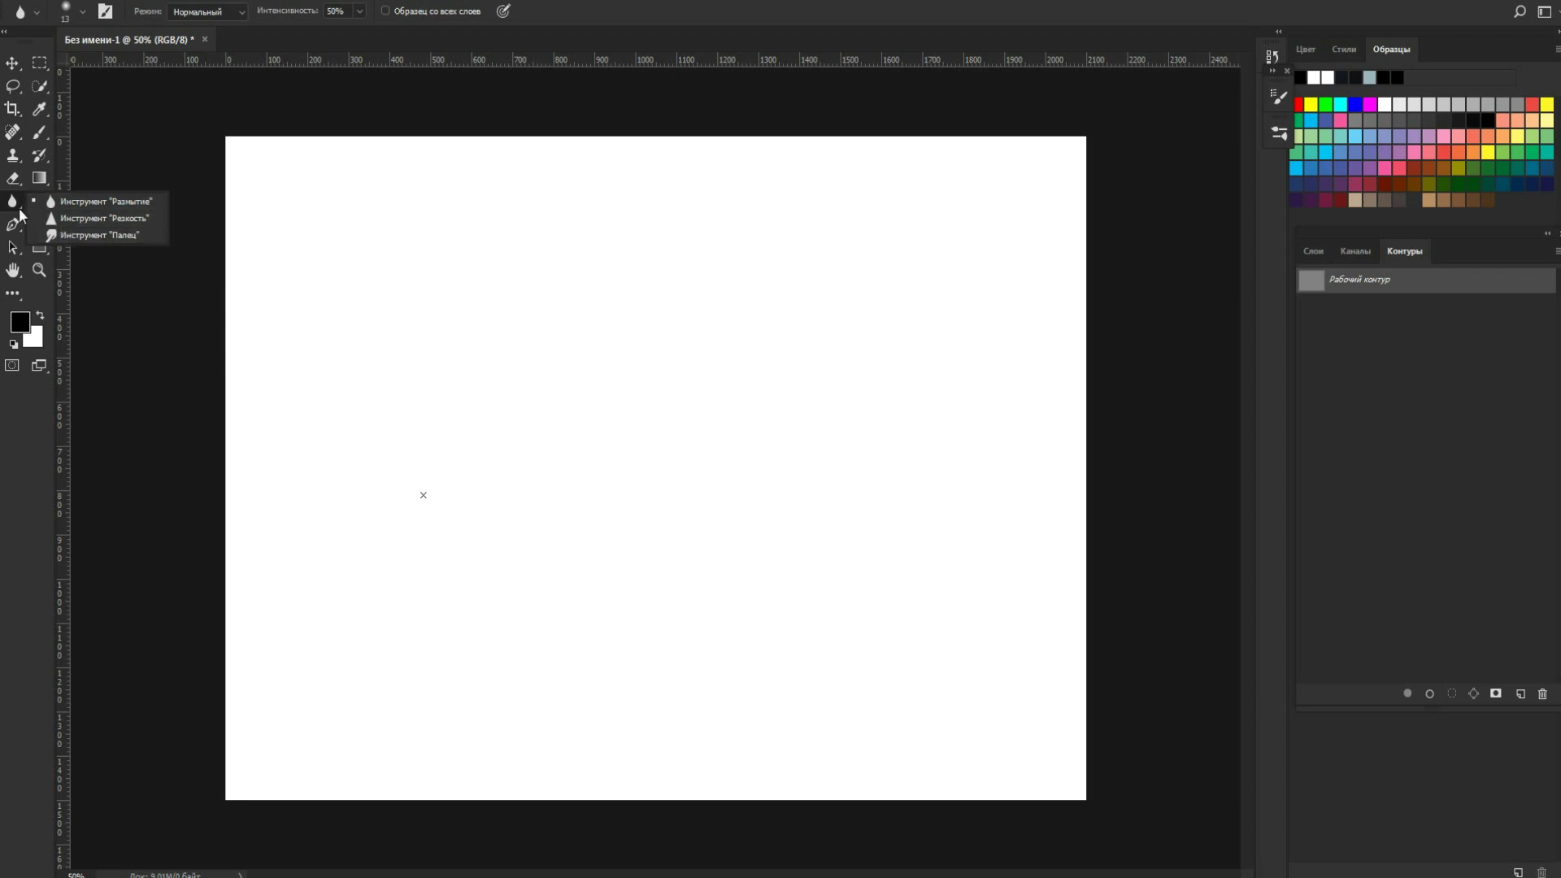
Browse the Dodge, Pen and Type tool variants.
left_click(19, 209)
left_click(46, 207)
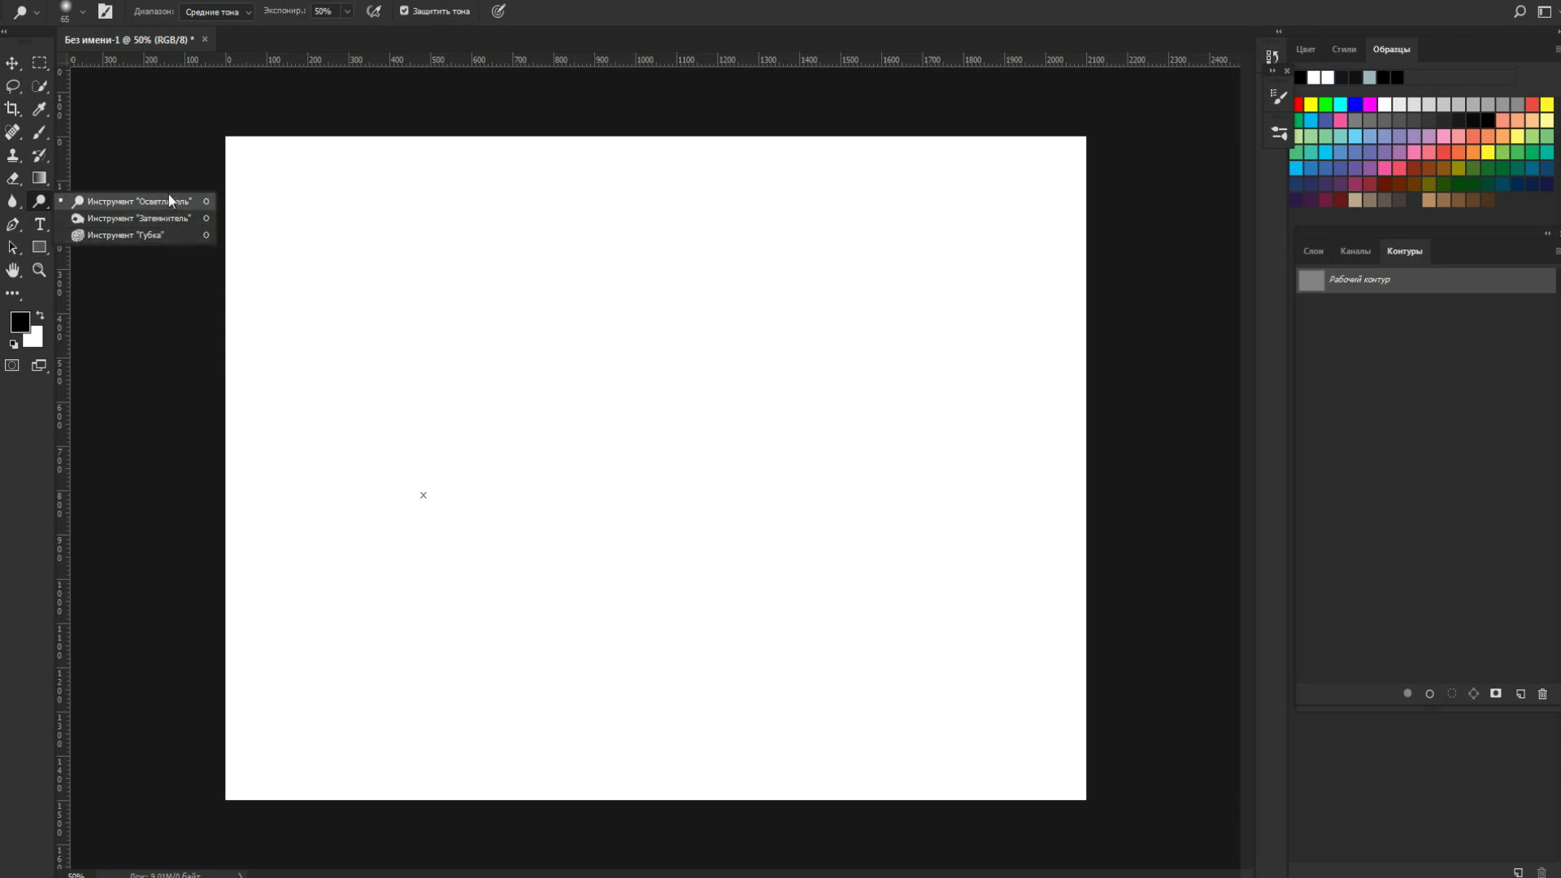
left_click(47, 206)
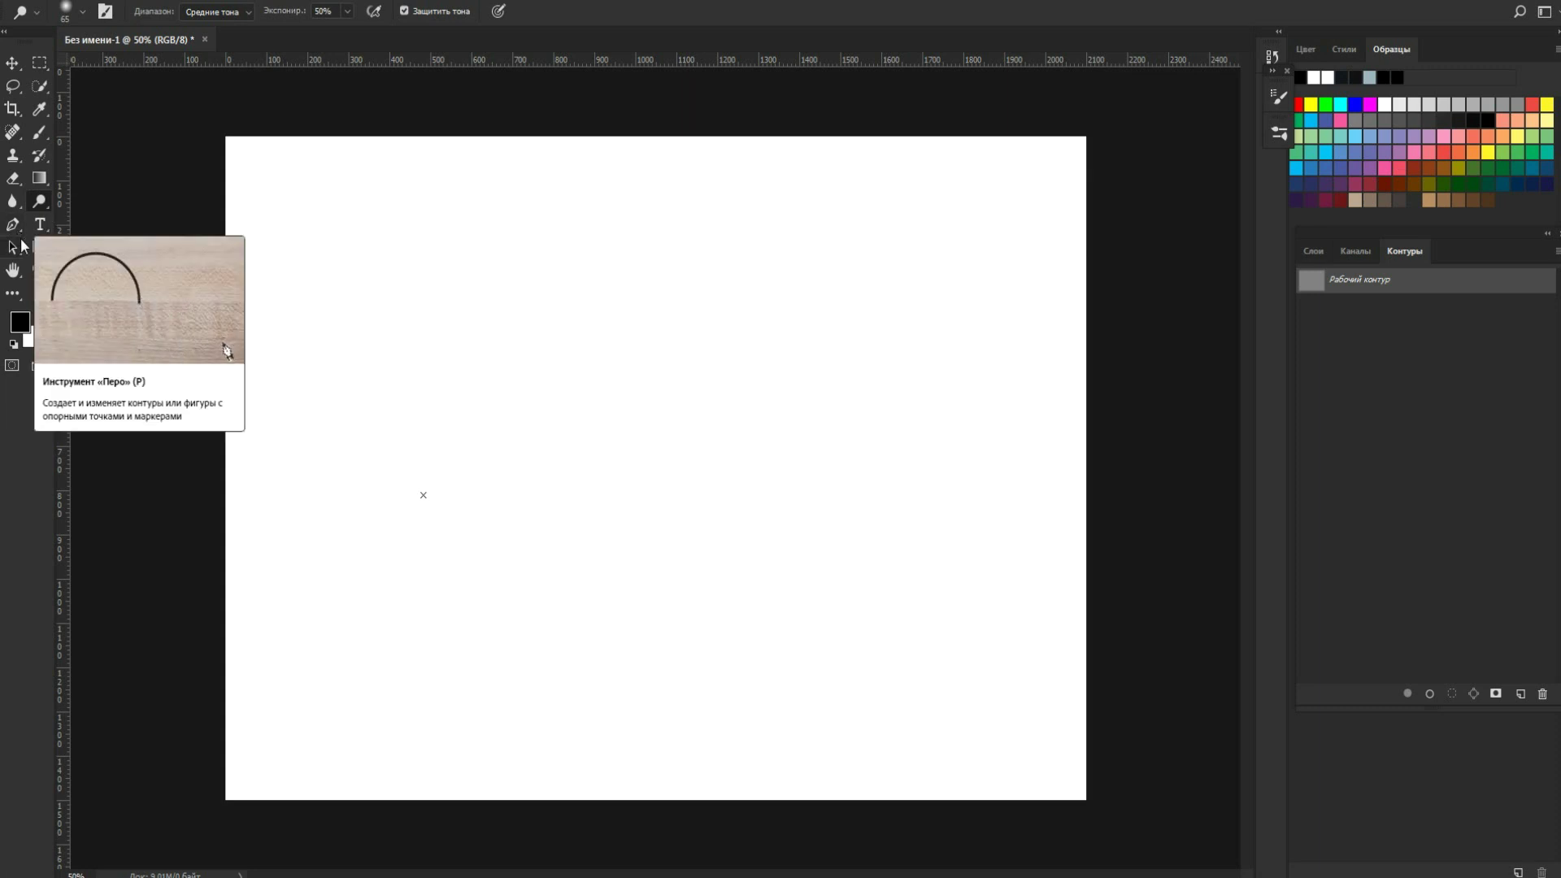
left_click(24, 233)
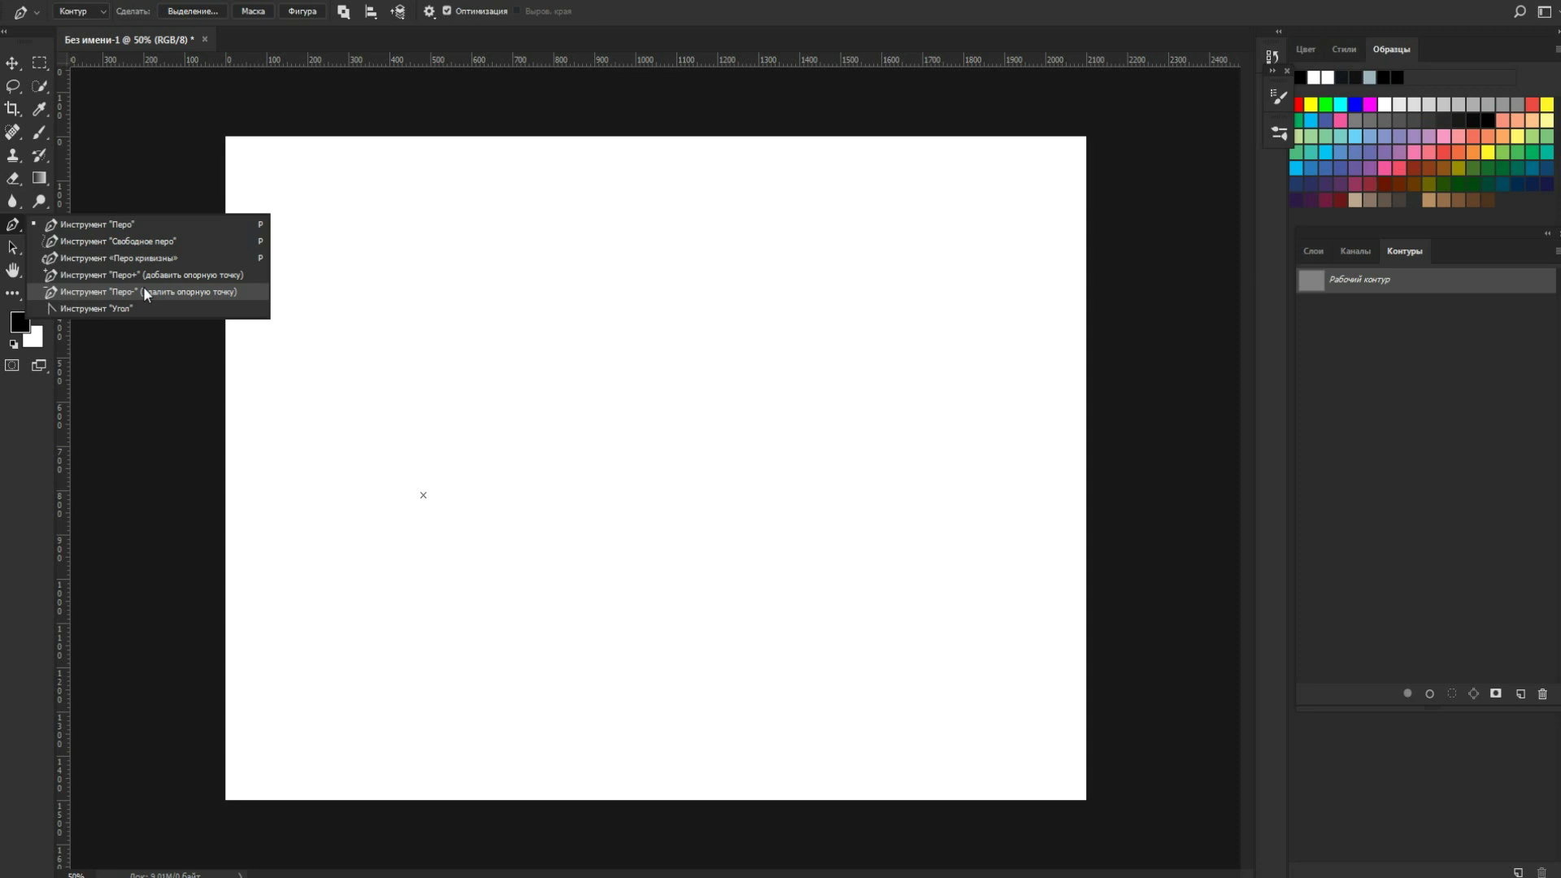
left_click(22, 231)
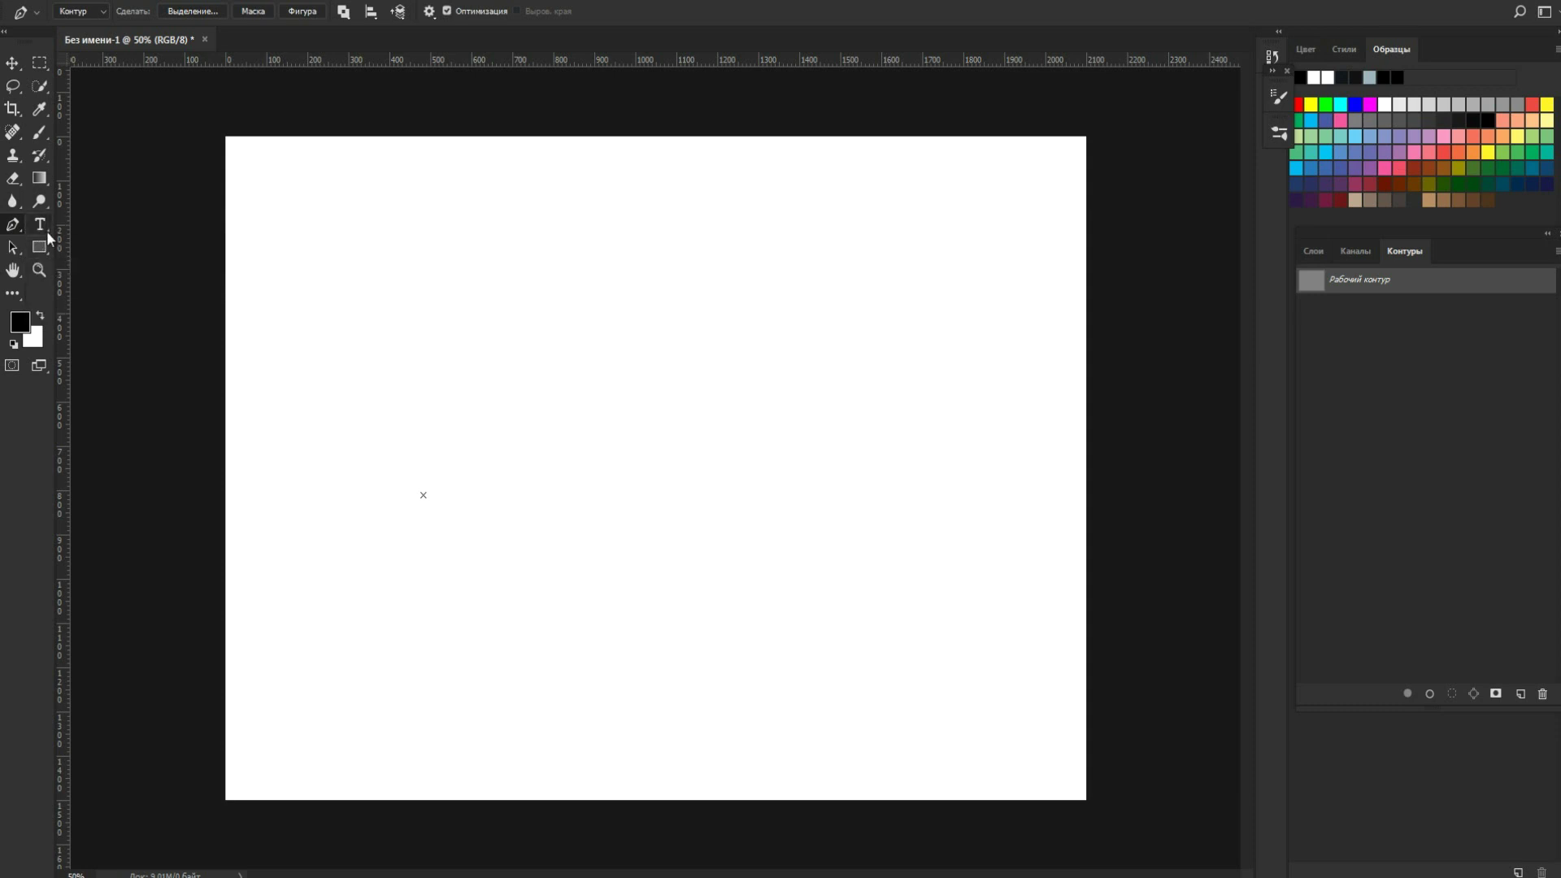
left_click(47, 231)
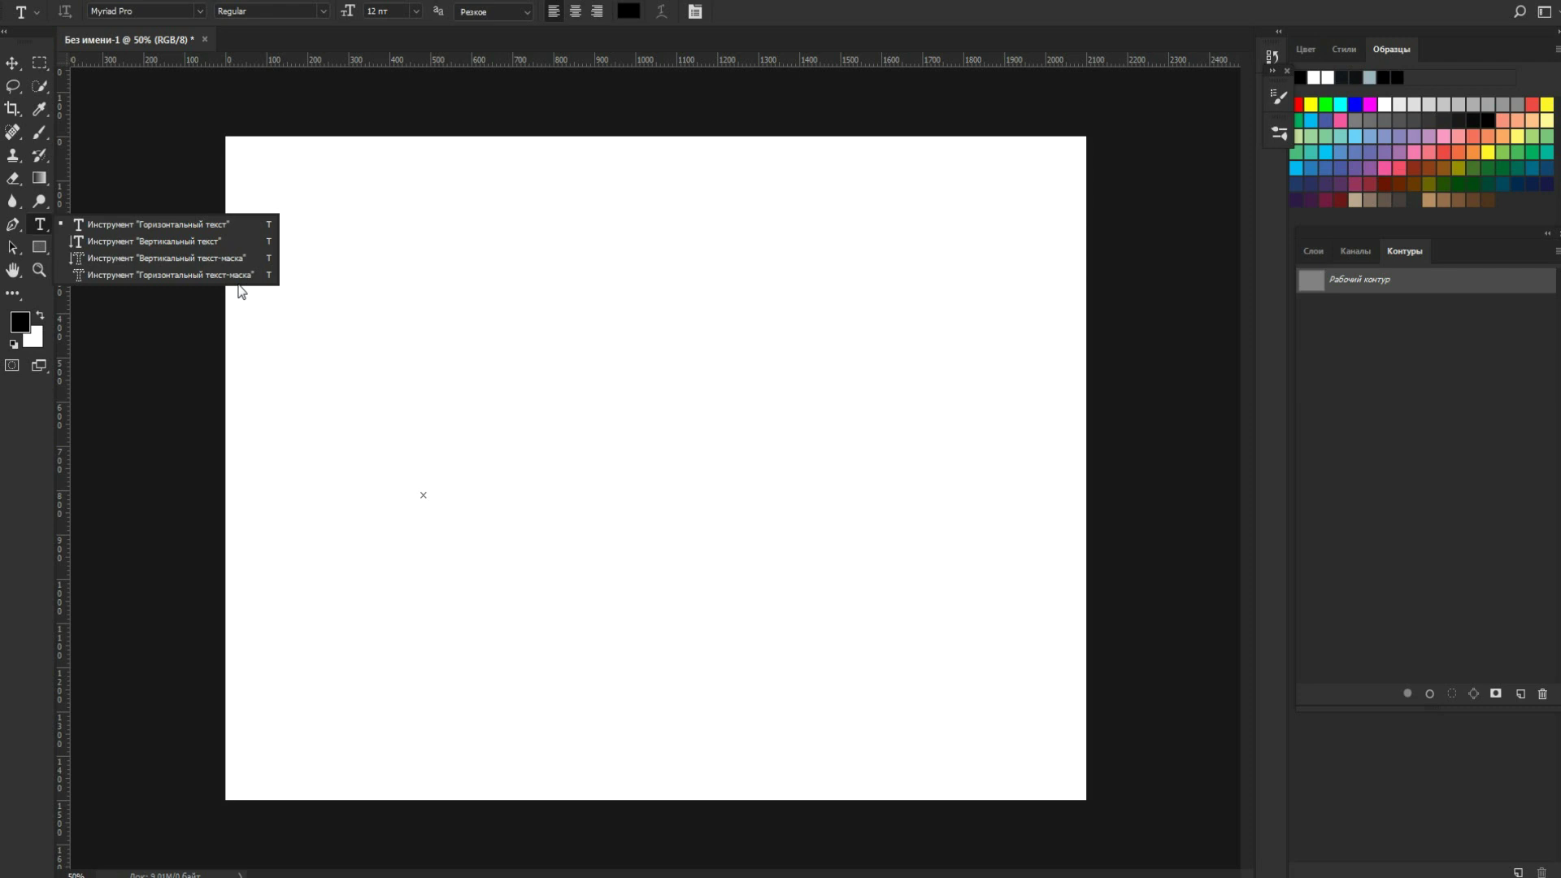
left_click(39, 247)
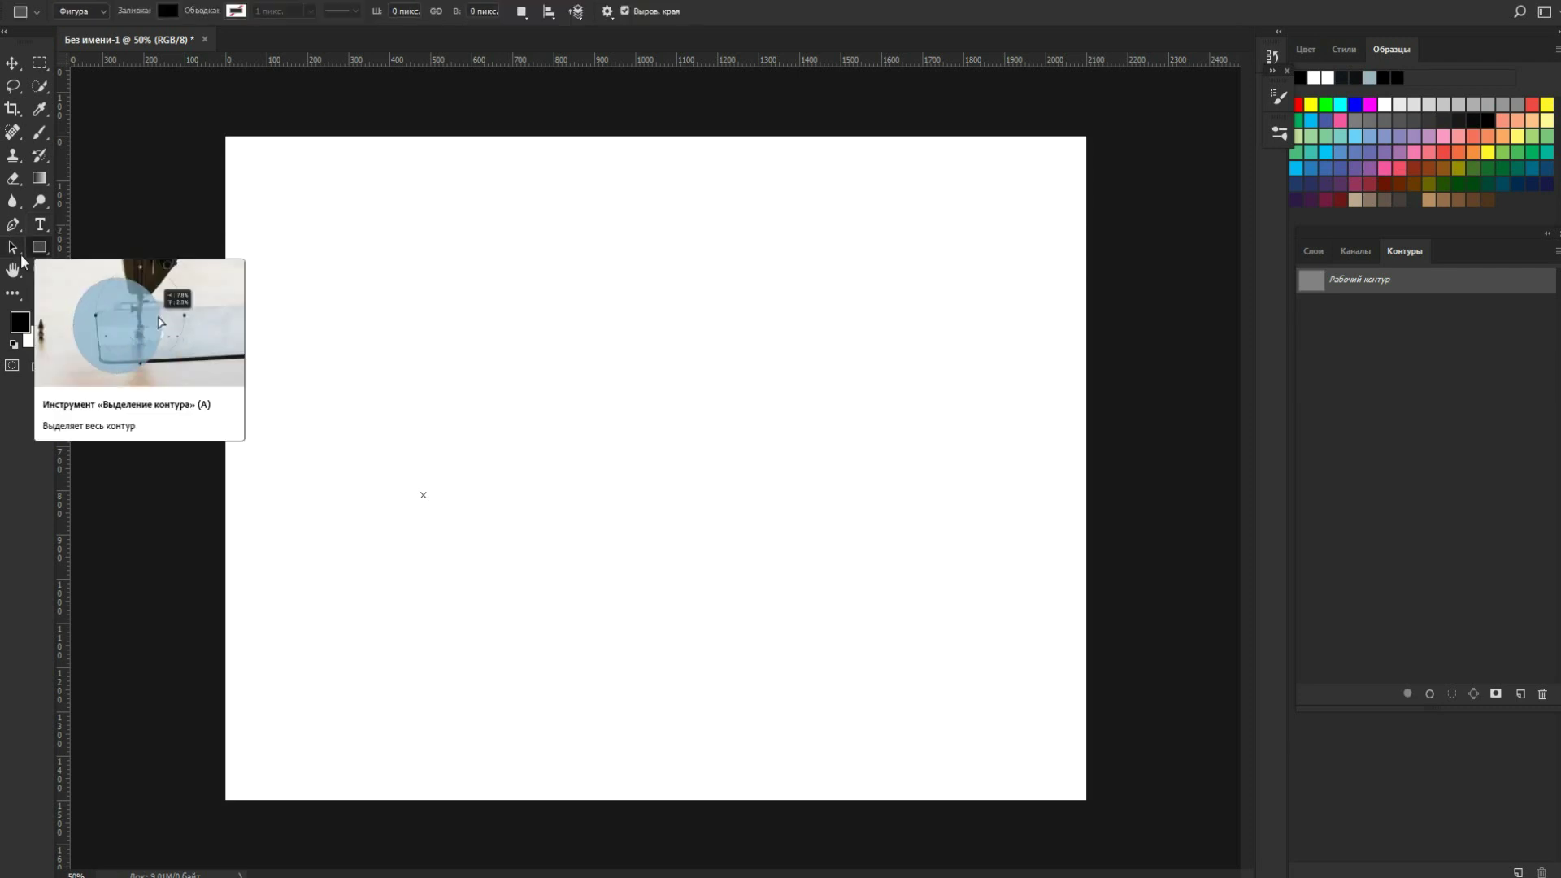
Browse Path Selection and Rectangle shape variants, then show Hand and Rotate View.
left_click(22, 257)
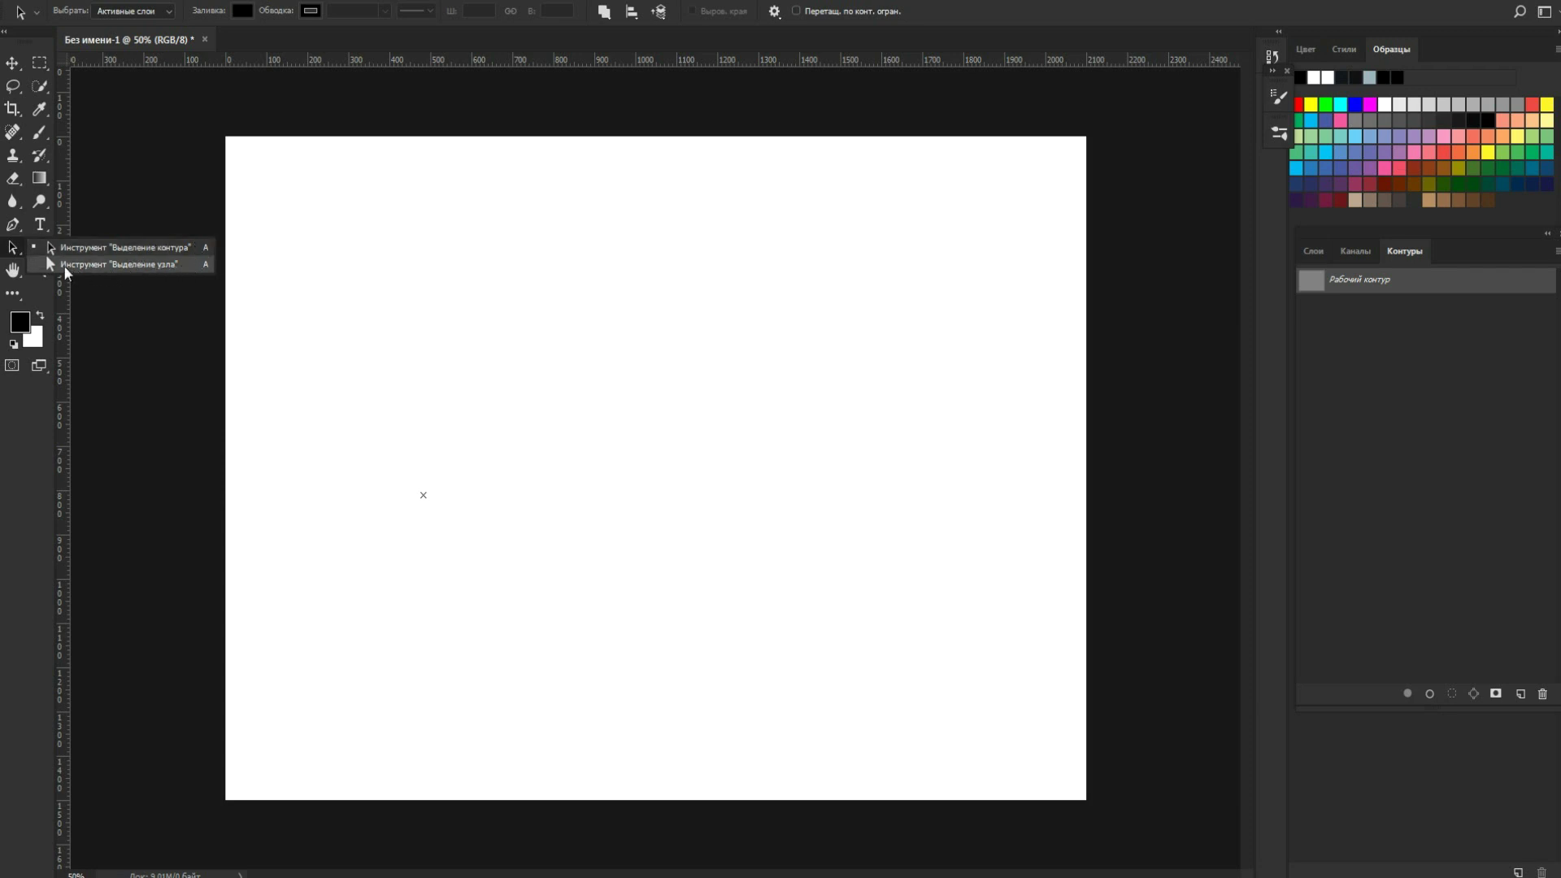
left_click(22, 261)
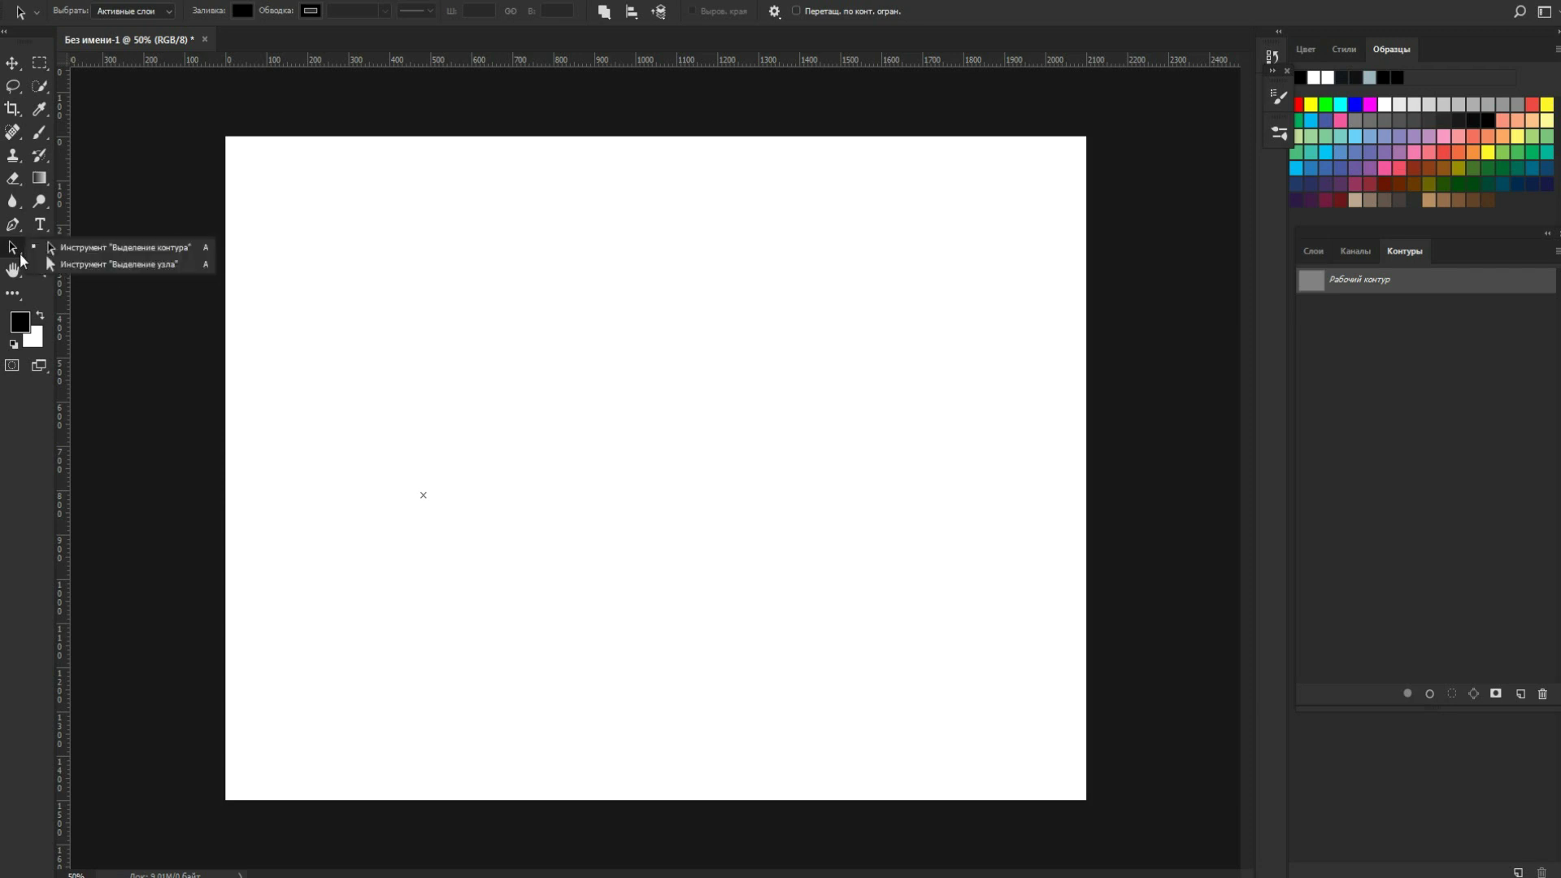
left_click(49, 252)
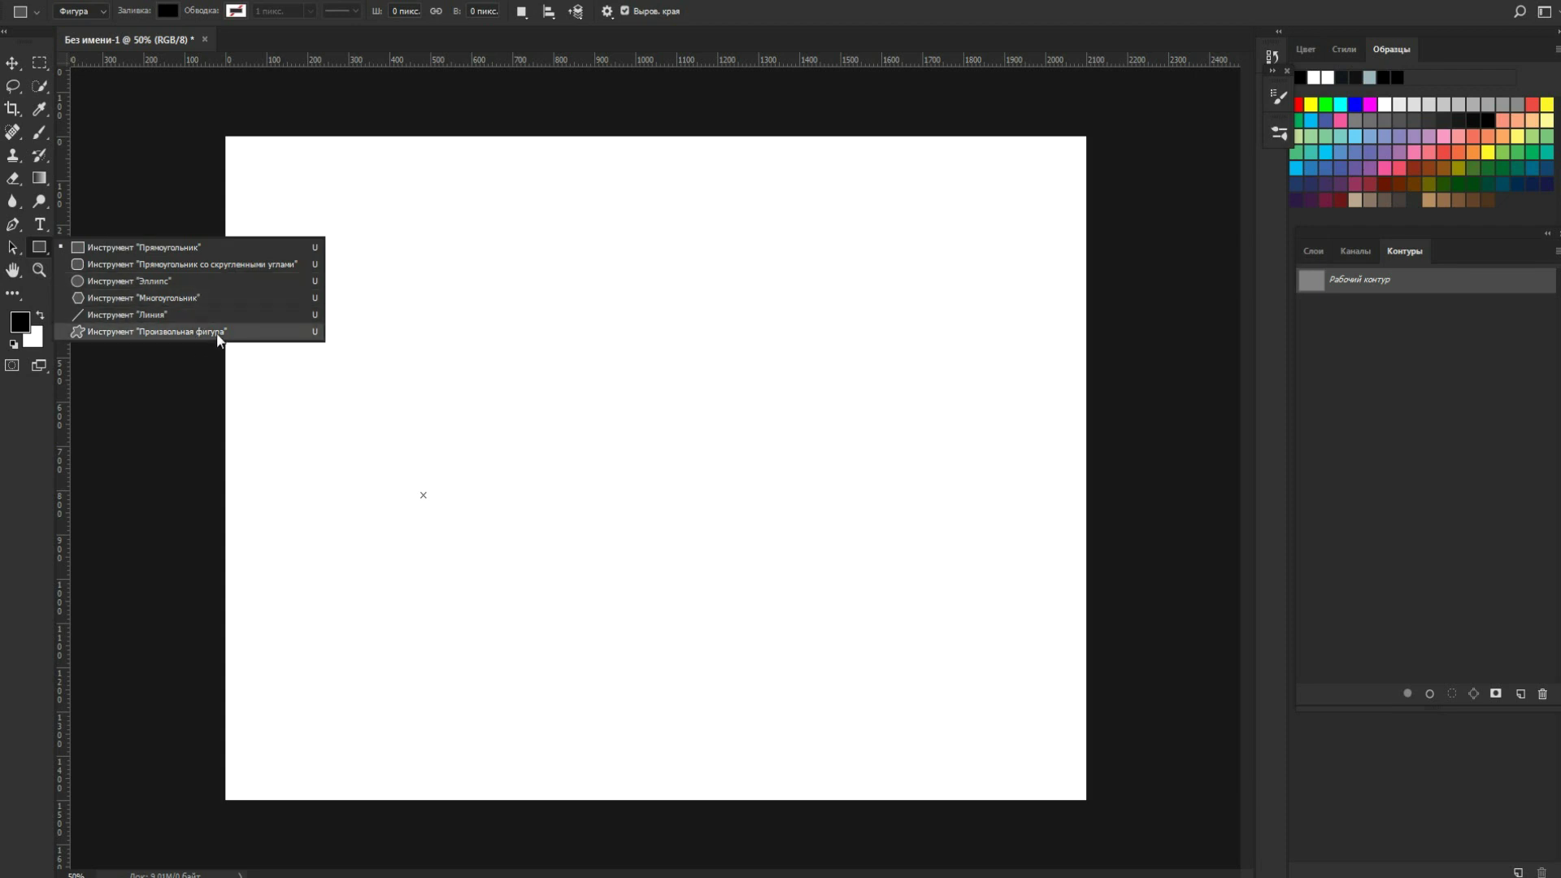
left_click(47, 252)
right_click(47, 252)
left_click(47, 252)
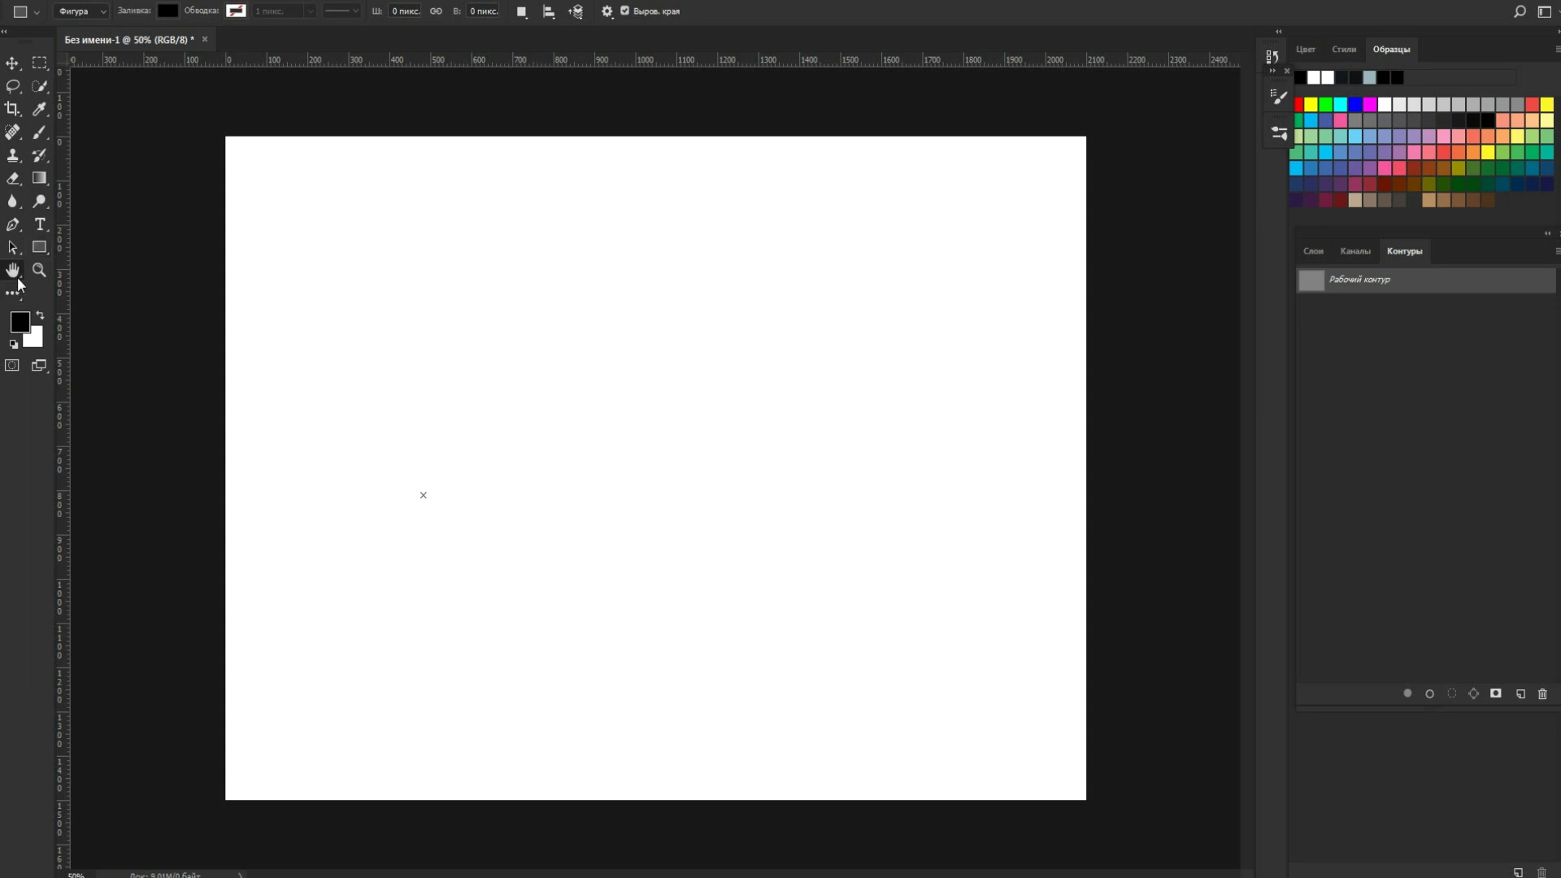
left_click(17, 277)
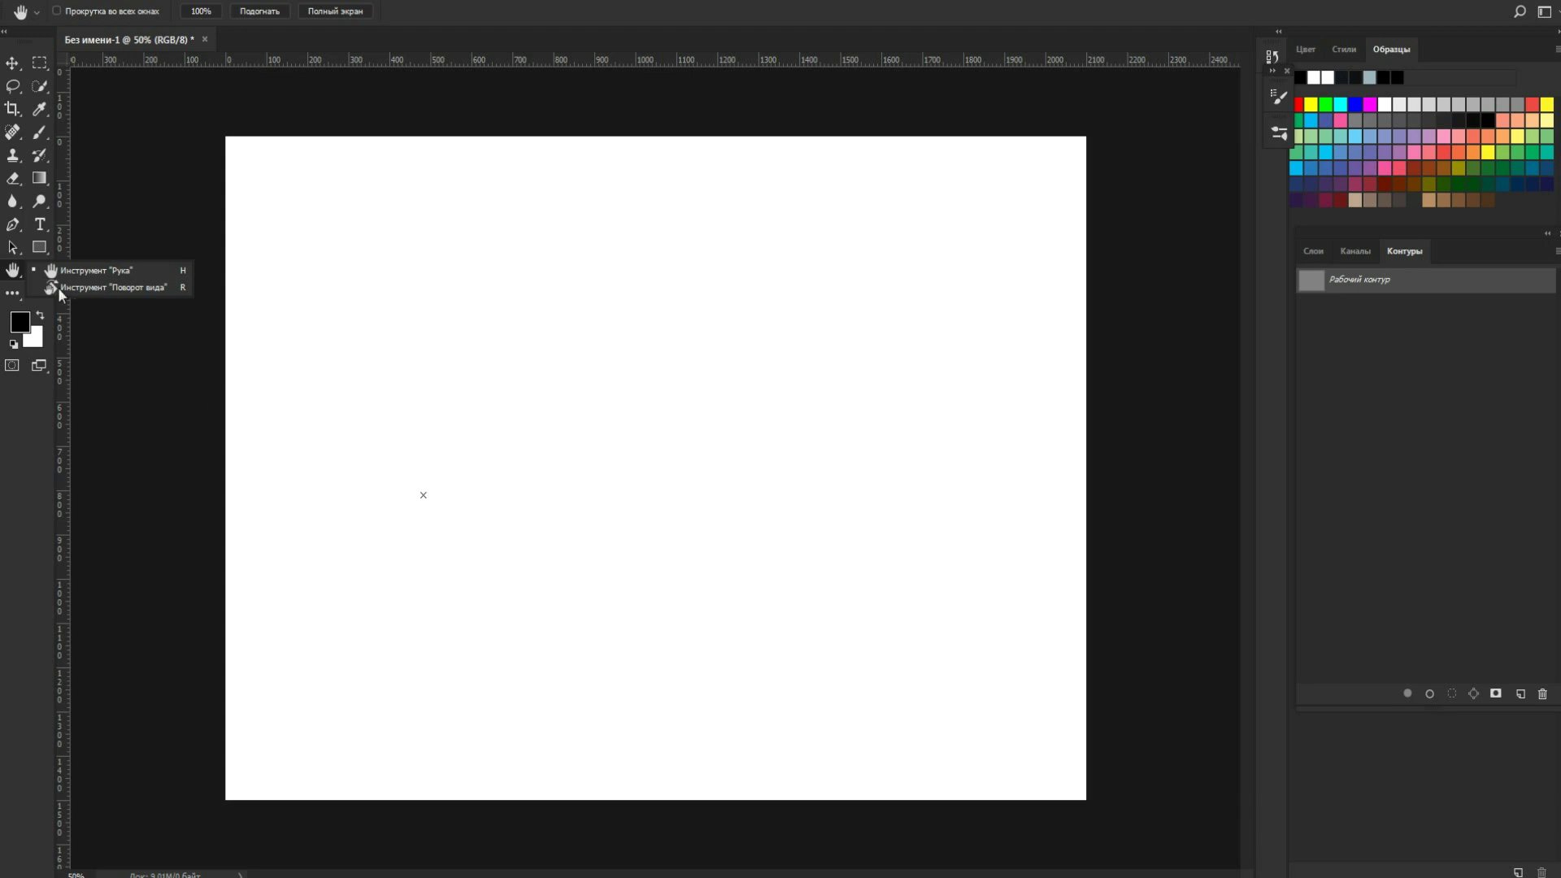
left_click(20, 274)
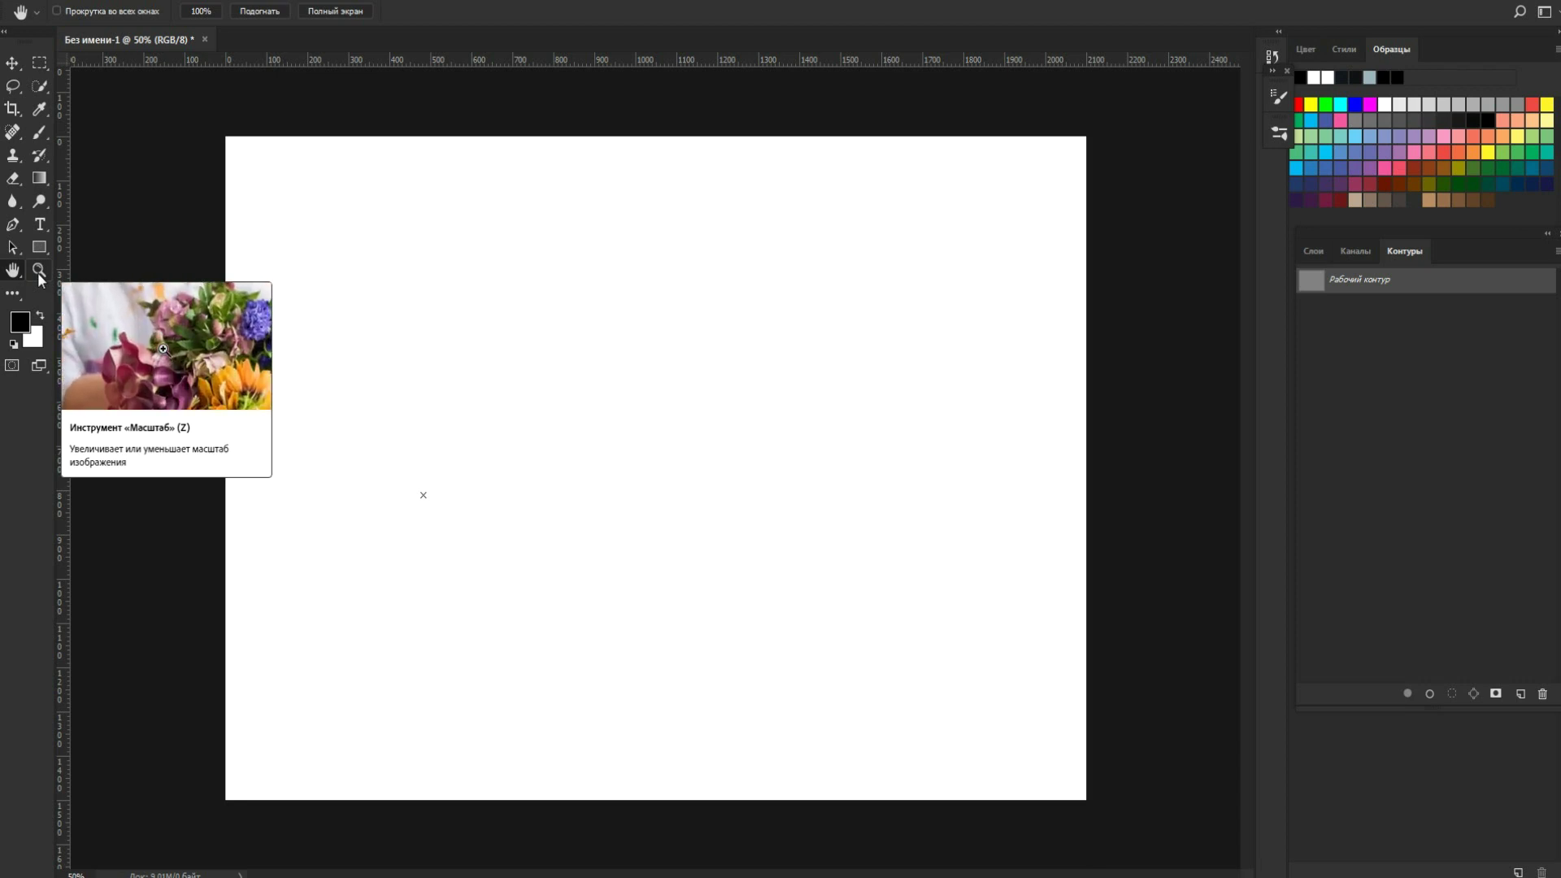
left_click(13, 293)
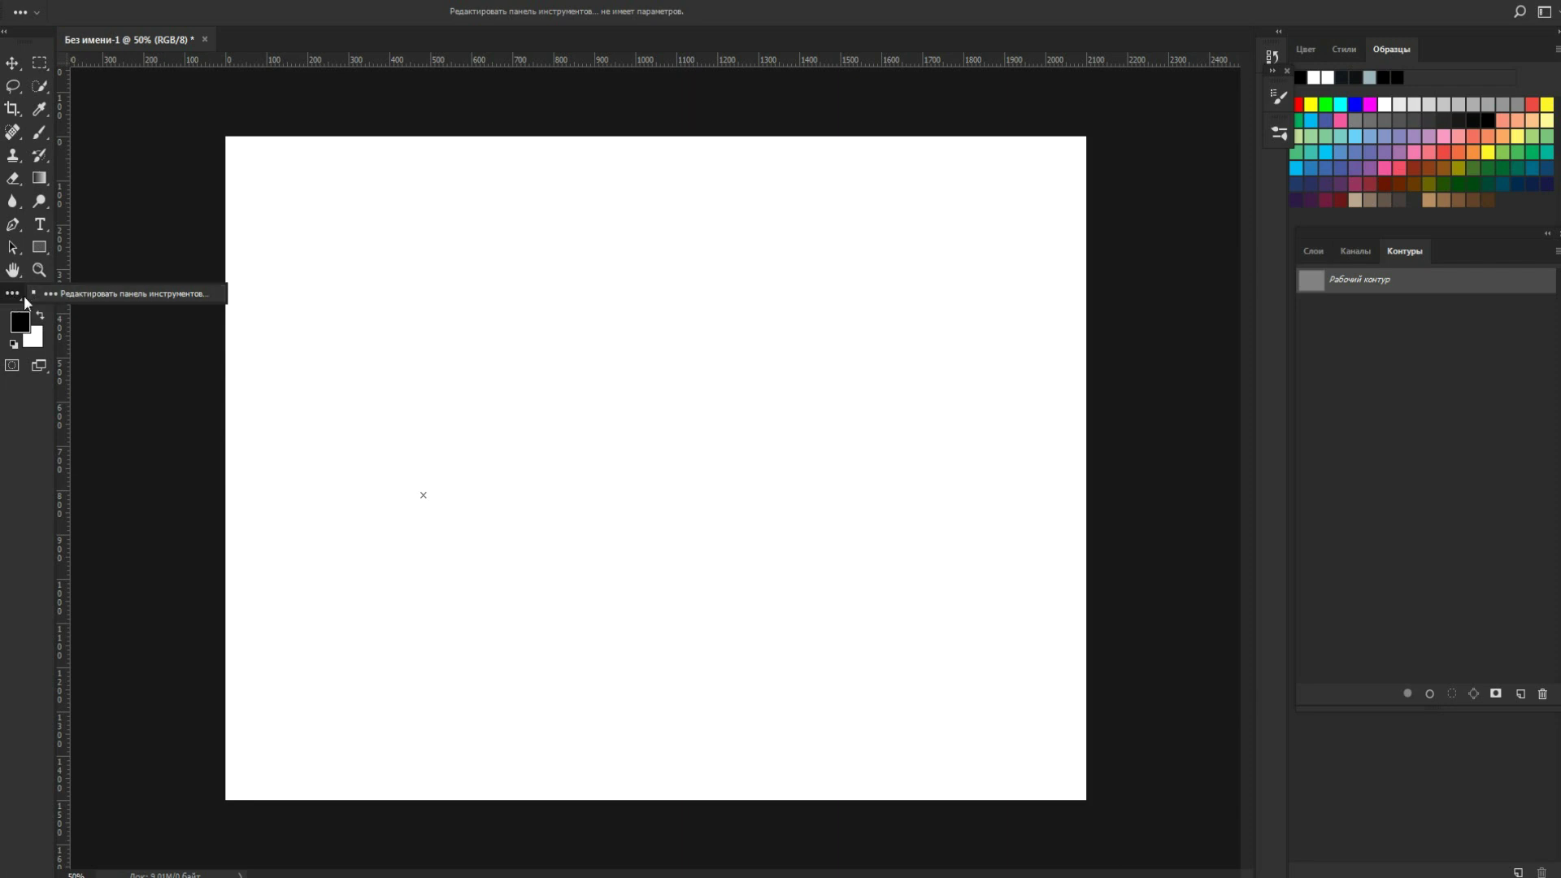
left_click(71, 295)
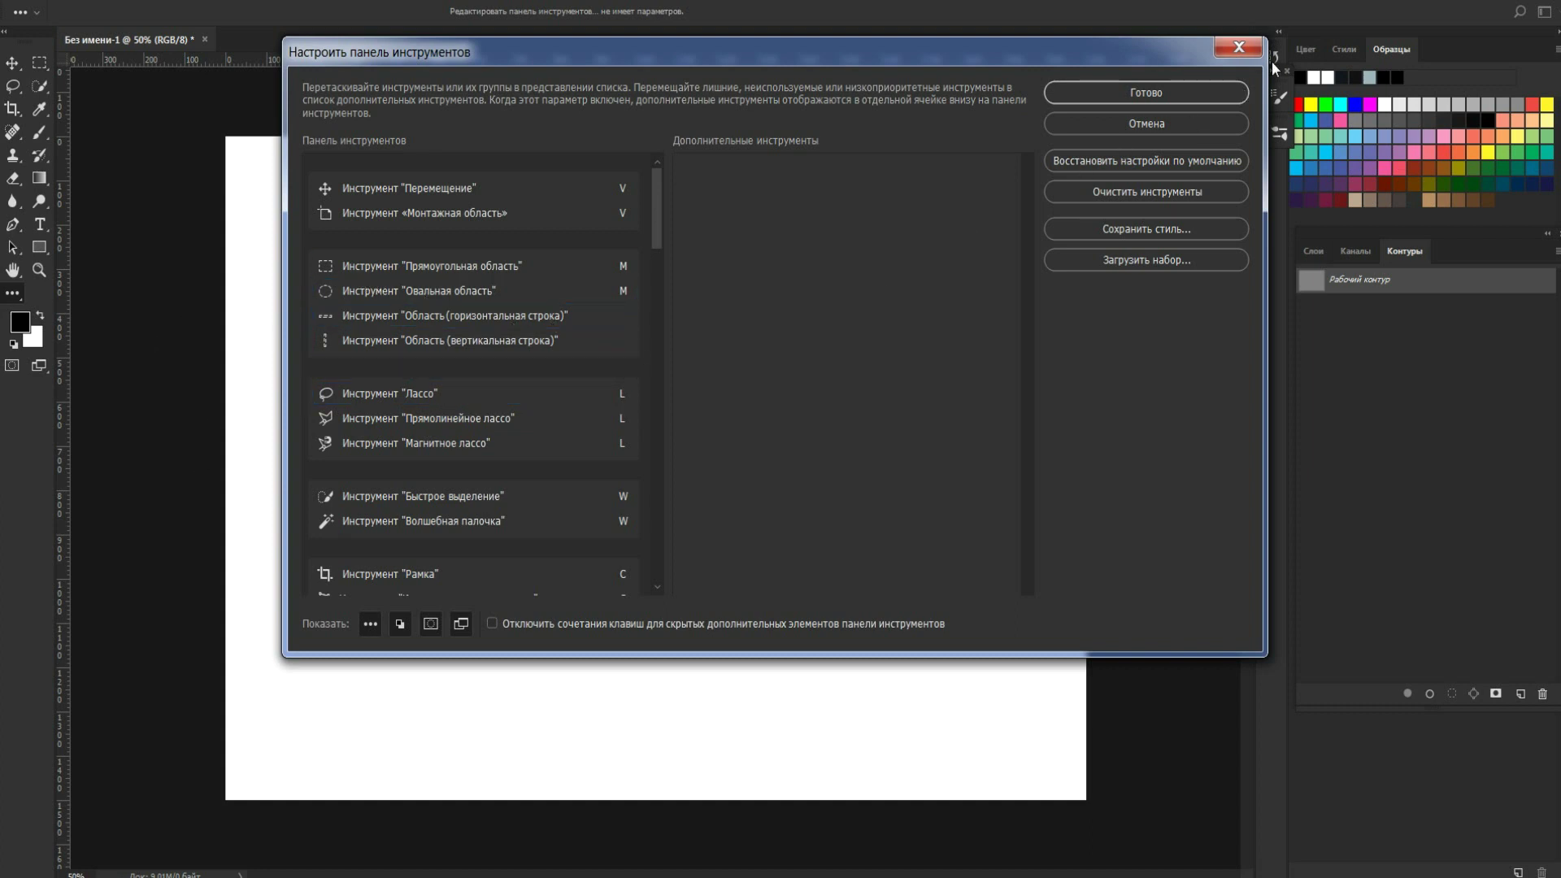
left_click(1238, 49)
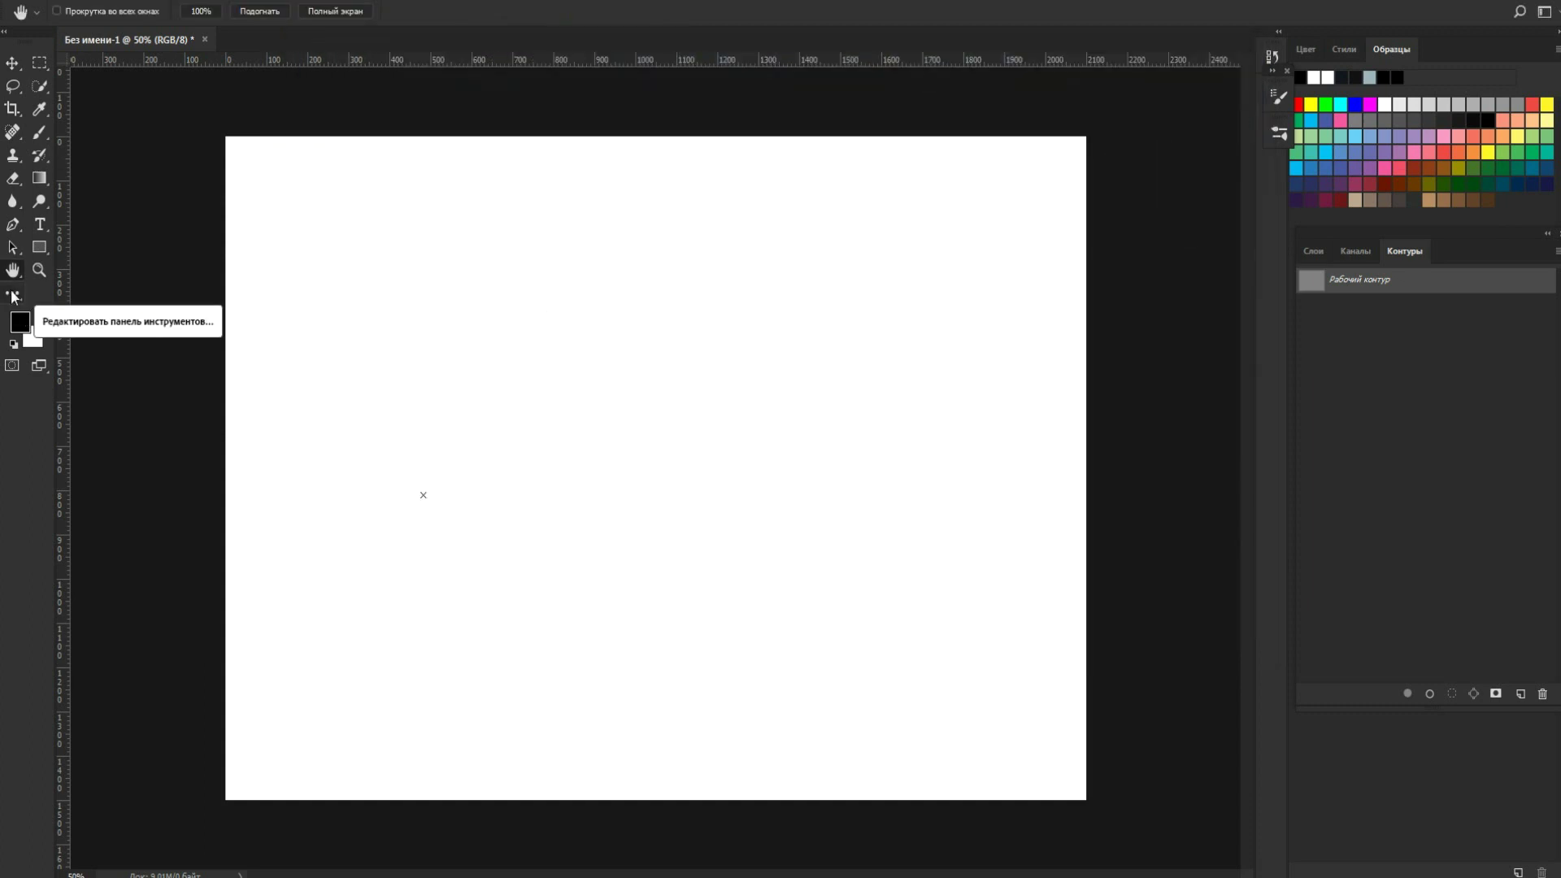
left_click(13, 296)
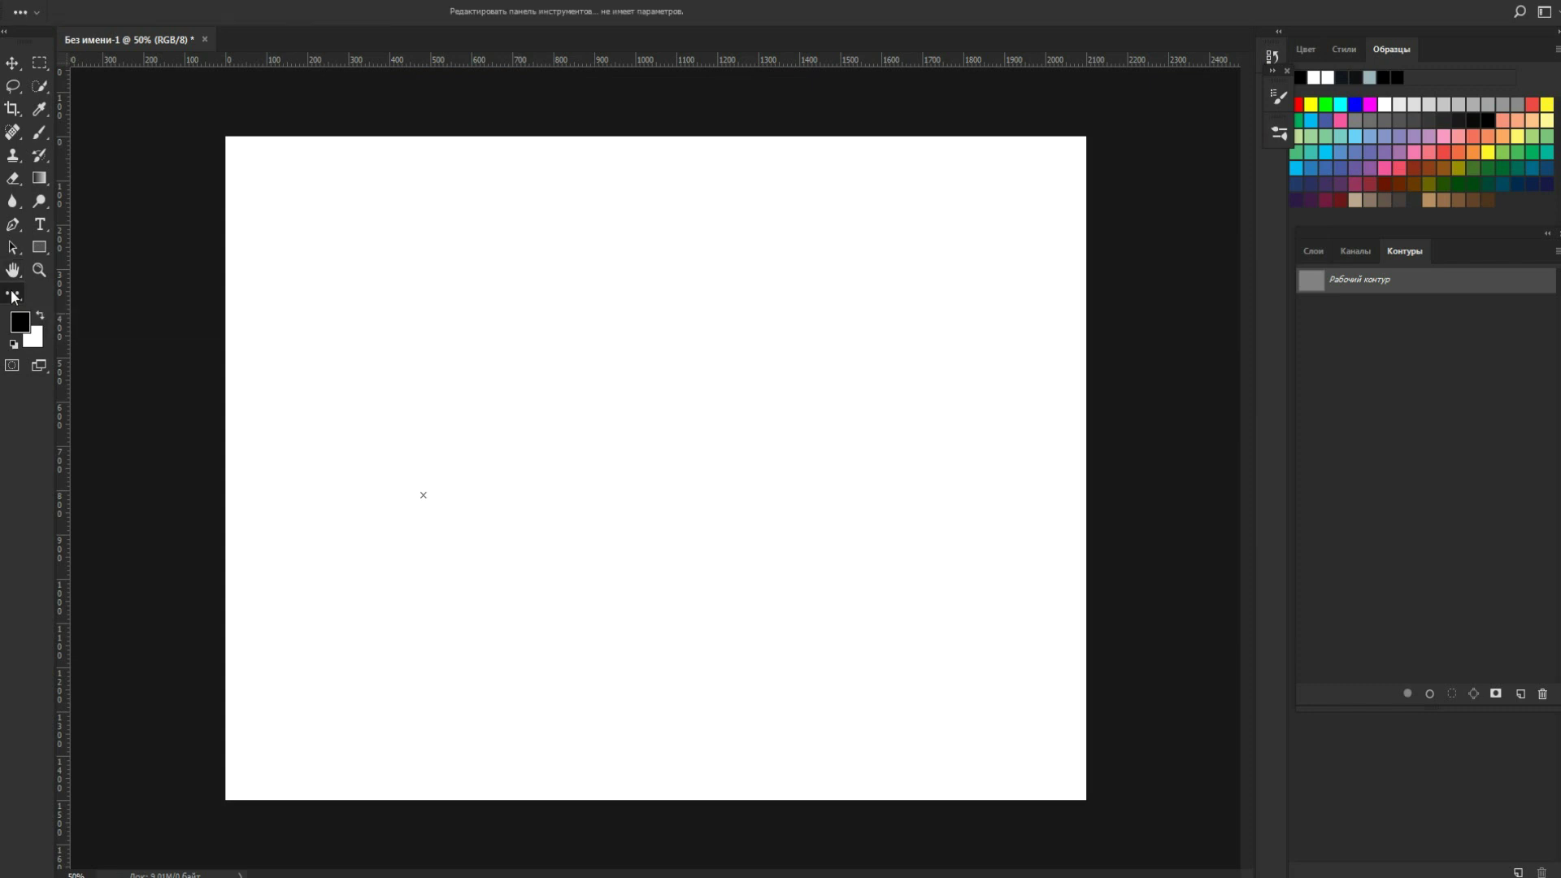
left_click(80, 293)
scroll(655, 226, "down", 2)
scroll(656, 226, "down", 2)
scroll(650, 240, "down", 2)
scroll(642, 309, "down", 2)
scroll(638, 361, "down", 3)
scroll(639, 362, "down", 3)
scroll(639, 362, "down", 3)
scroll(636, 364, "down", 2)
scroll(636, 364, "down", 3)
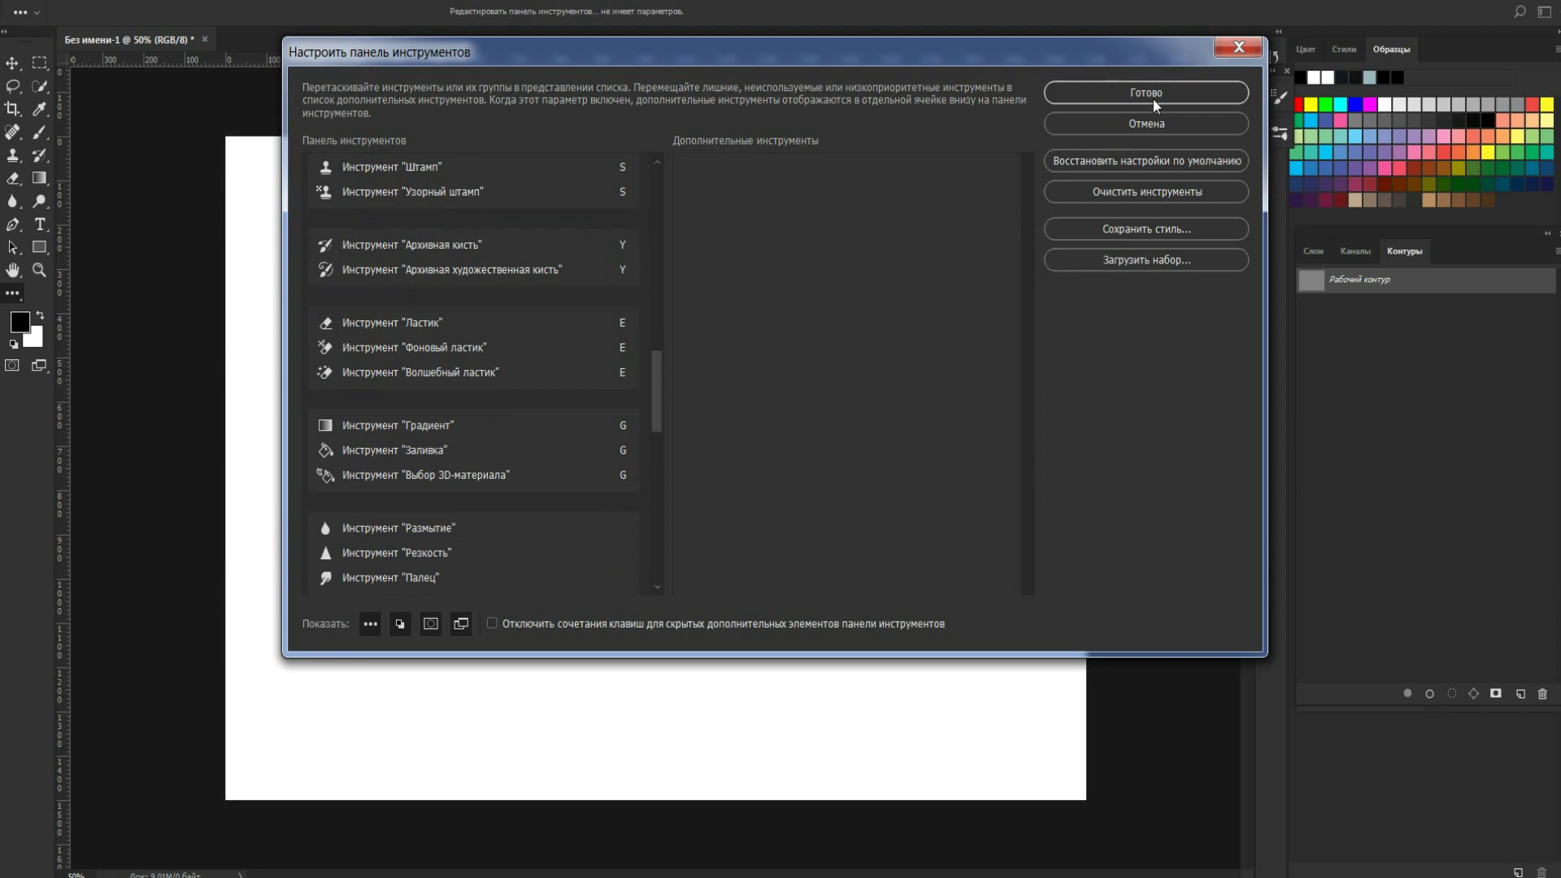
left_click(1160, 123)
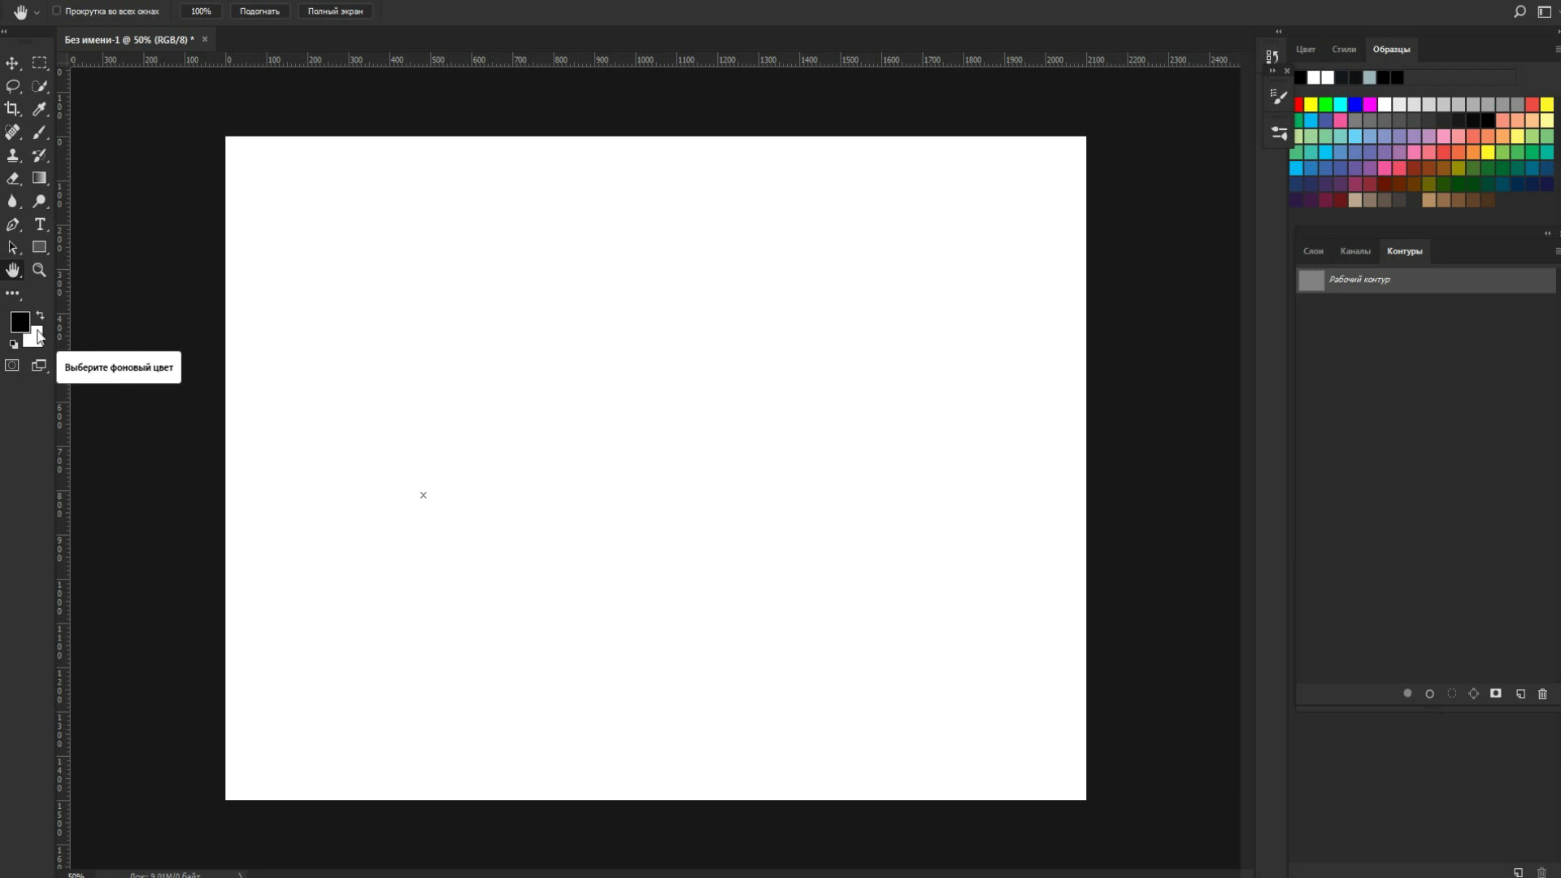
Swap to a white foreground and browse hues and PANTONE libraries in the Color Picker.
left_click(40, 316)
left_click(20, 324)
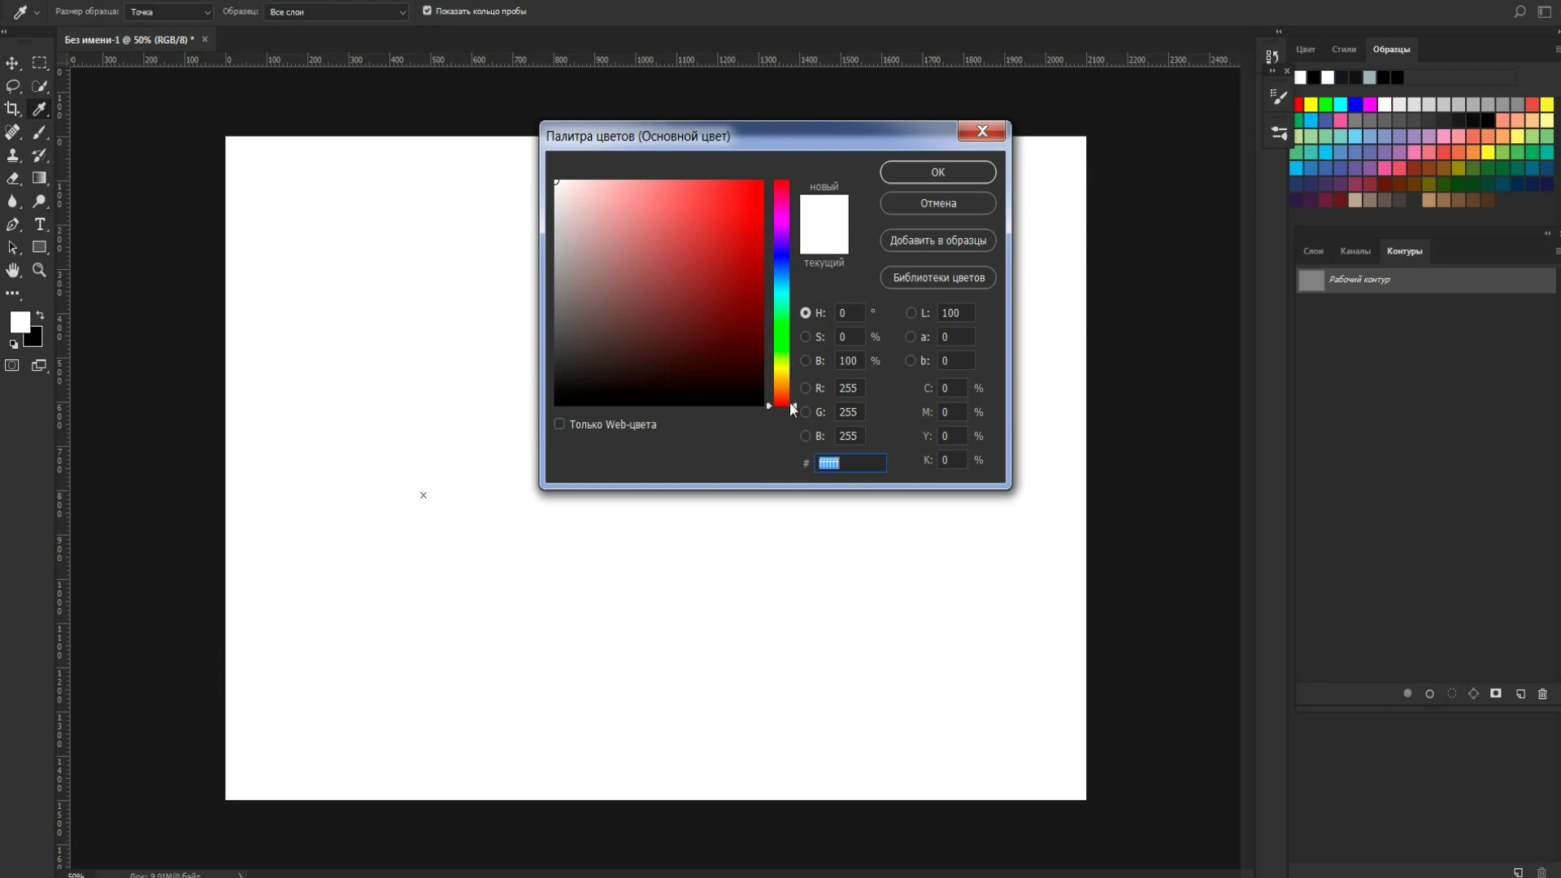
mouse_move(793, 406)
left_mouse_down()
mouse_move(794, 191)
mouse_move(795, 280)
left_mouse_up()
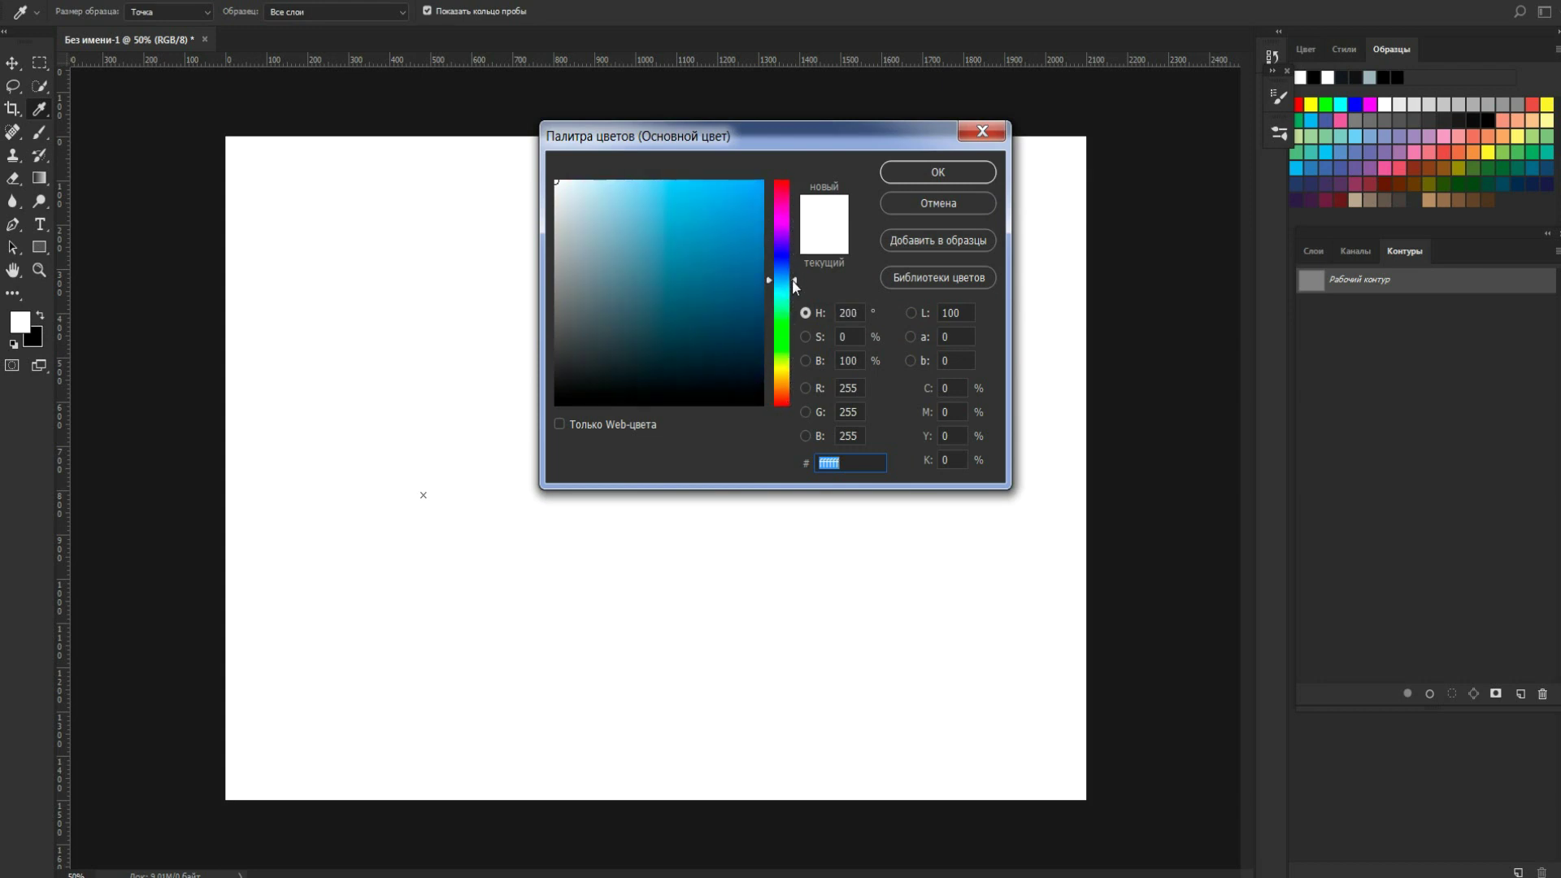
left_click(934, 275)
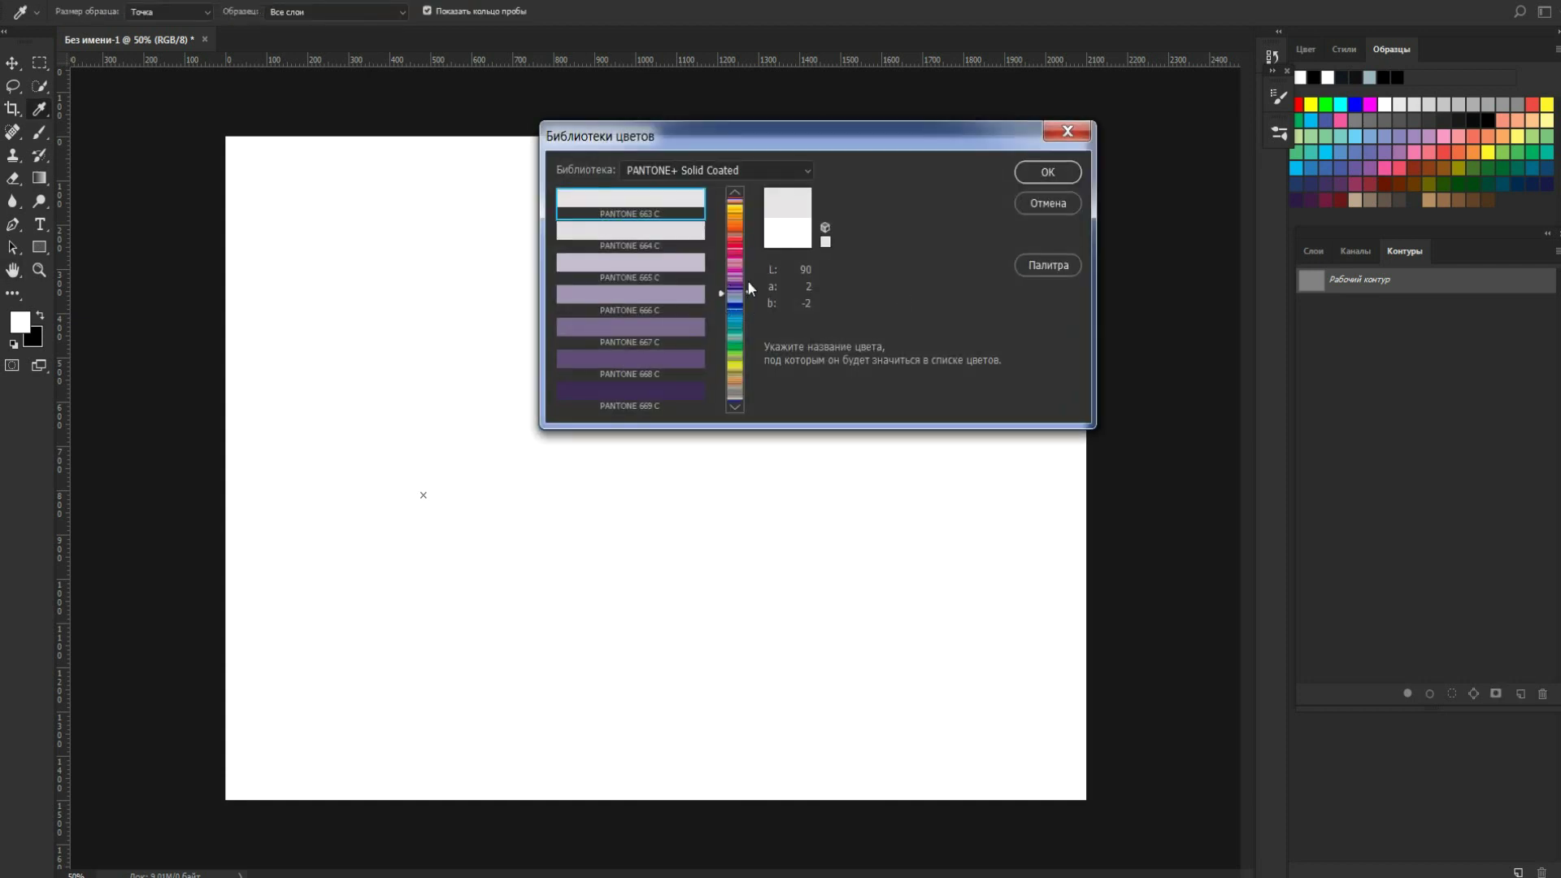
left_click_drag(751, 236, 759, 385)
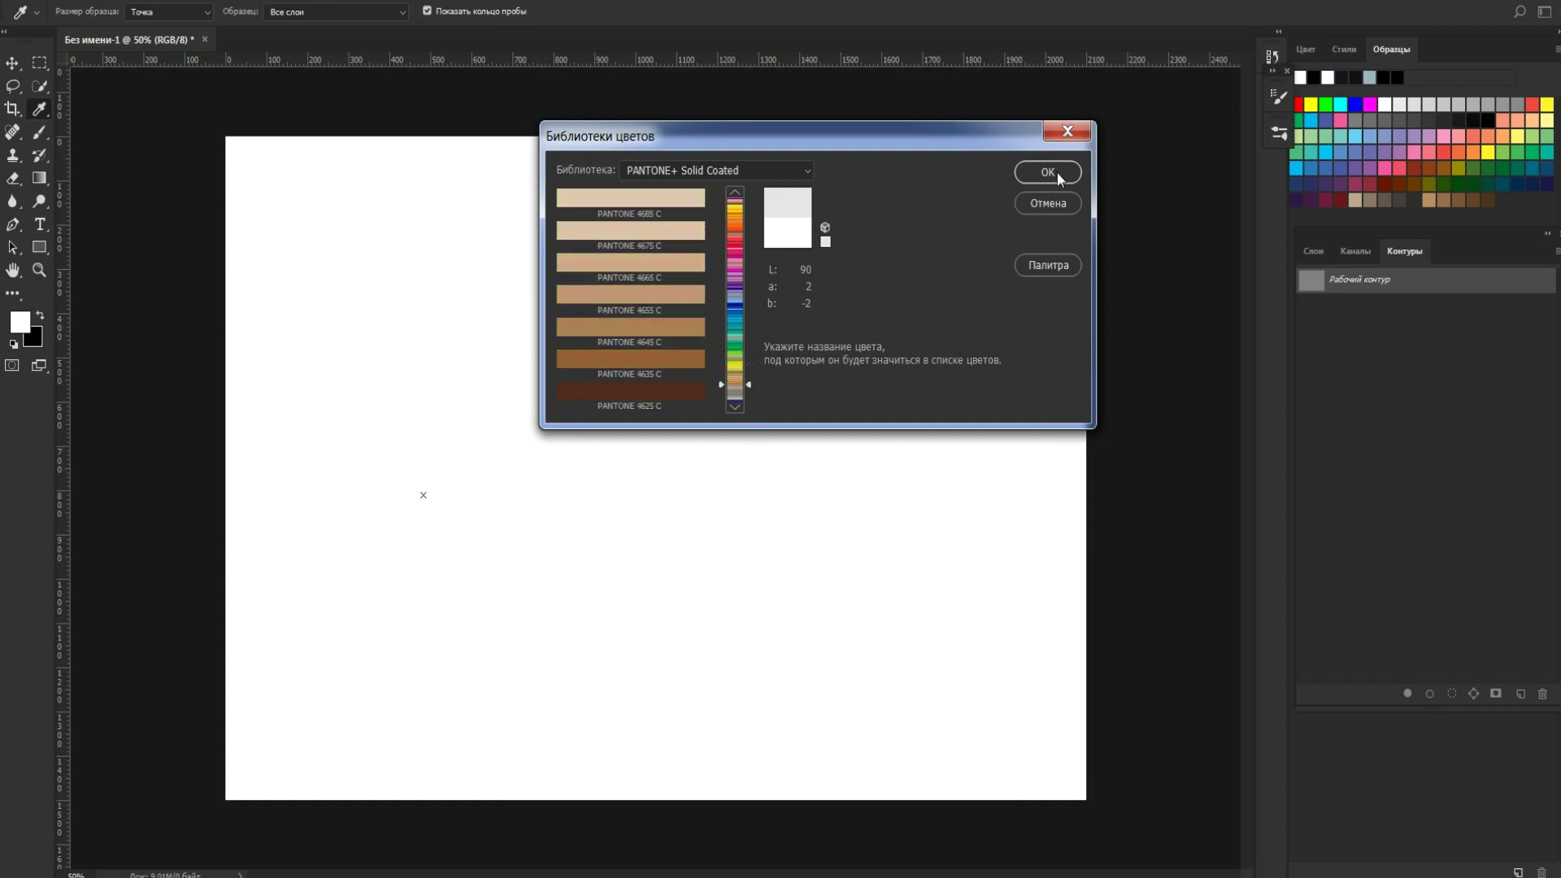
key("space")
Reopen the foreground Color Picker and close it leaving white unchanged.
left_click(30, 327)
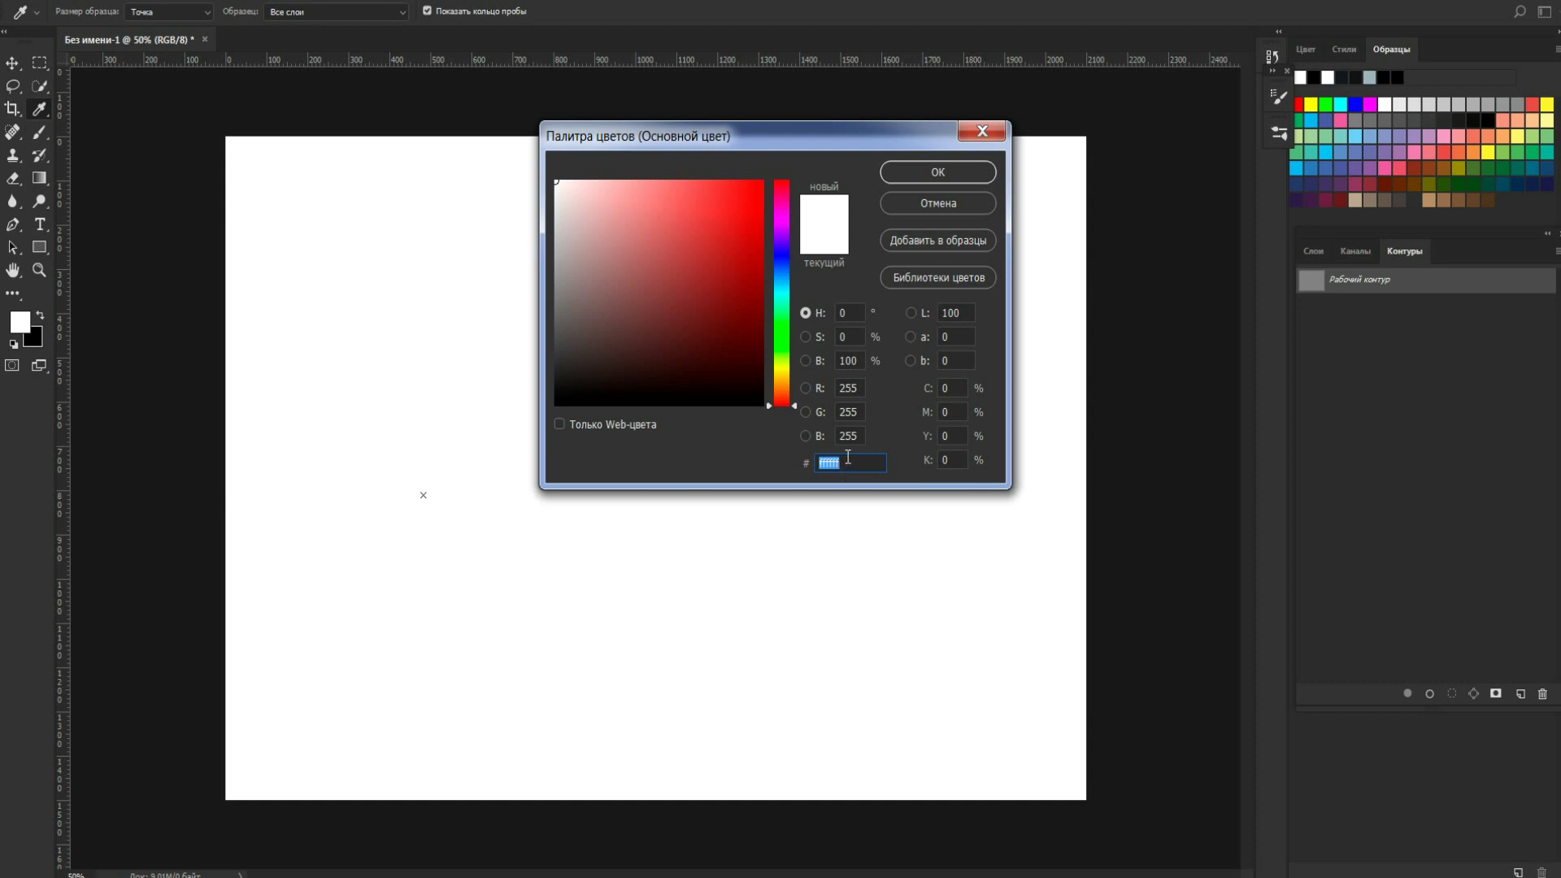
left_click(982, 132)
key("h")
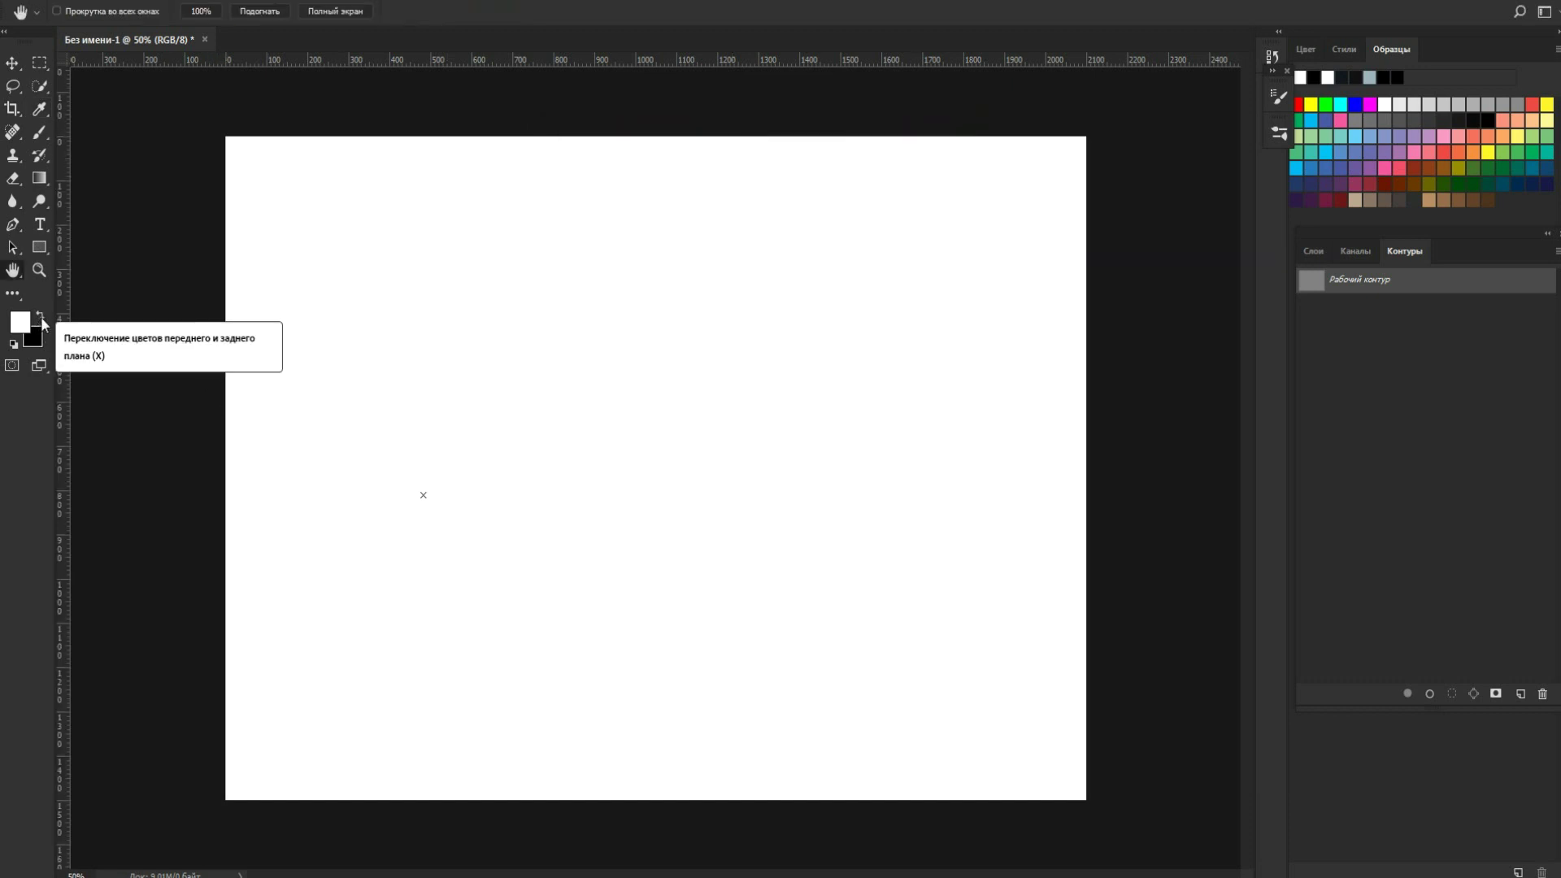
Swap the colours a few times, then reset to default black and white.
left_click(40, 319)
left_click(40, 320)
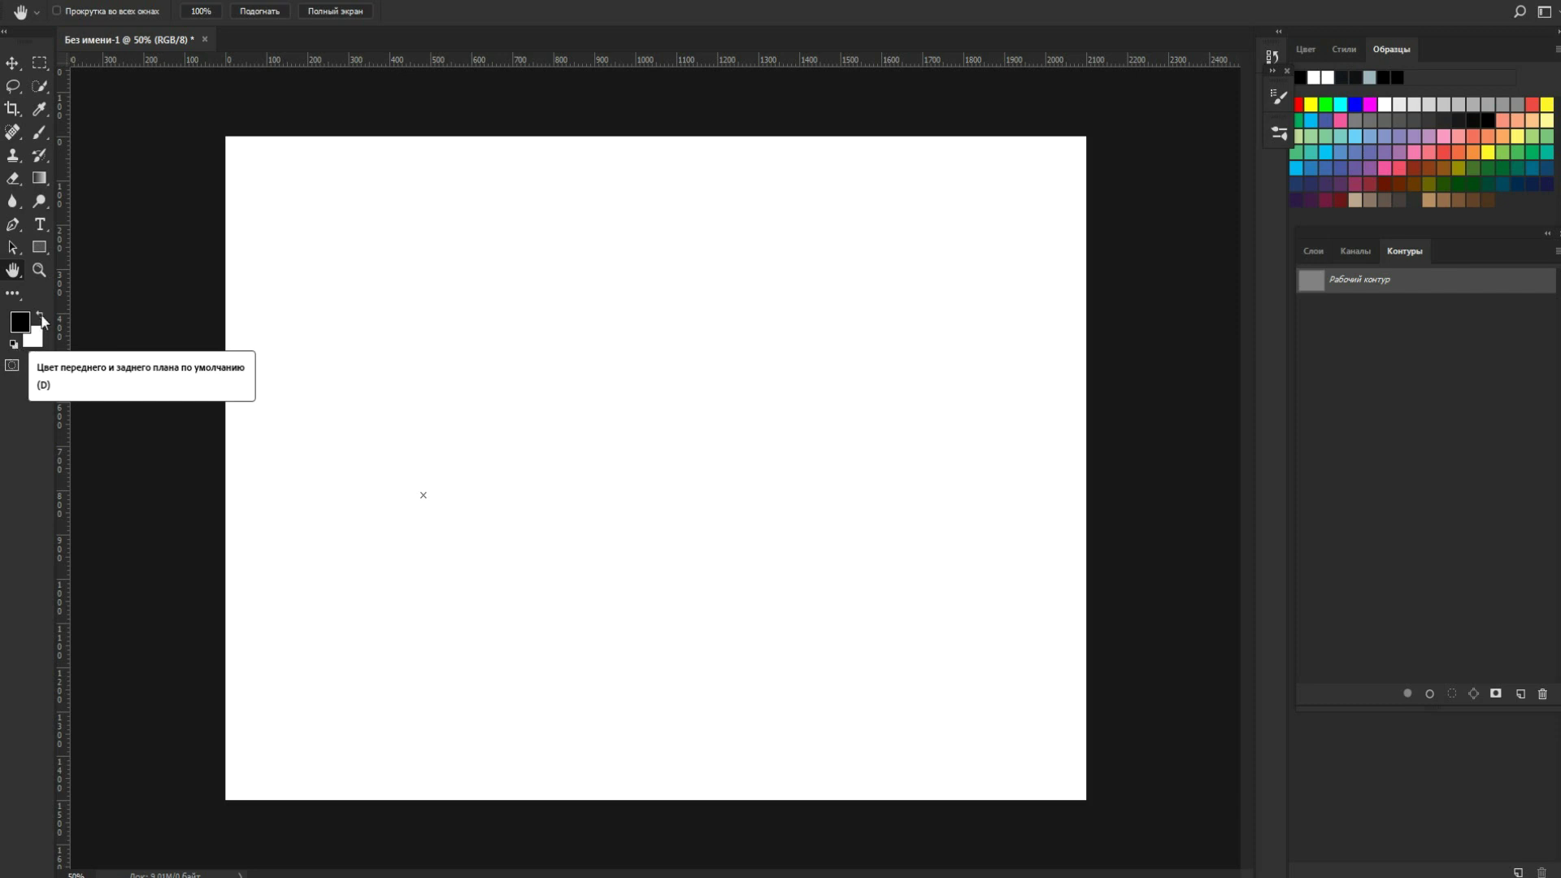
left_click(39, 318)
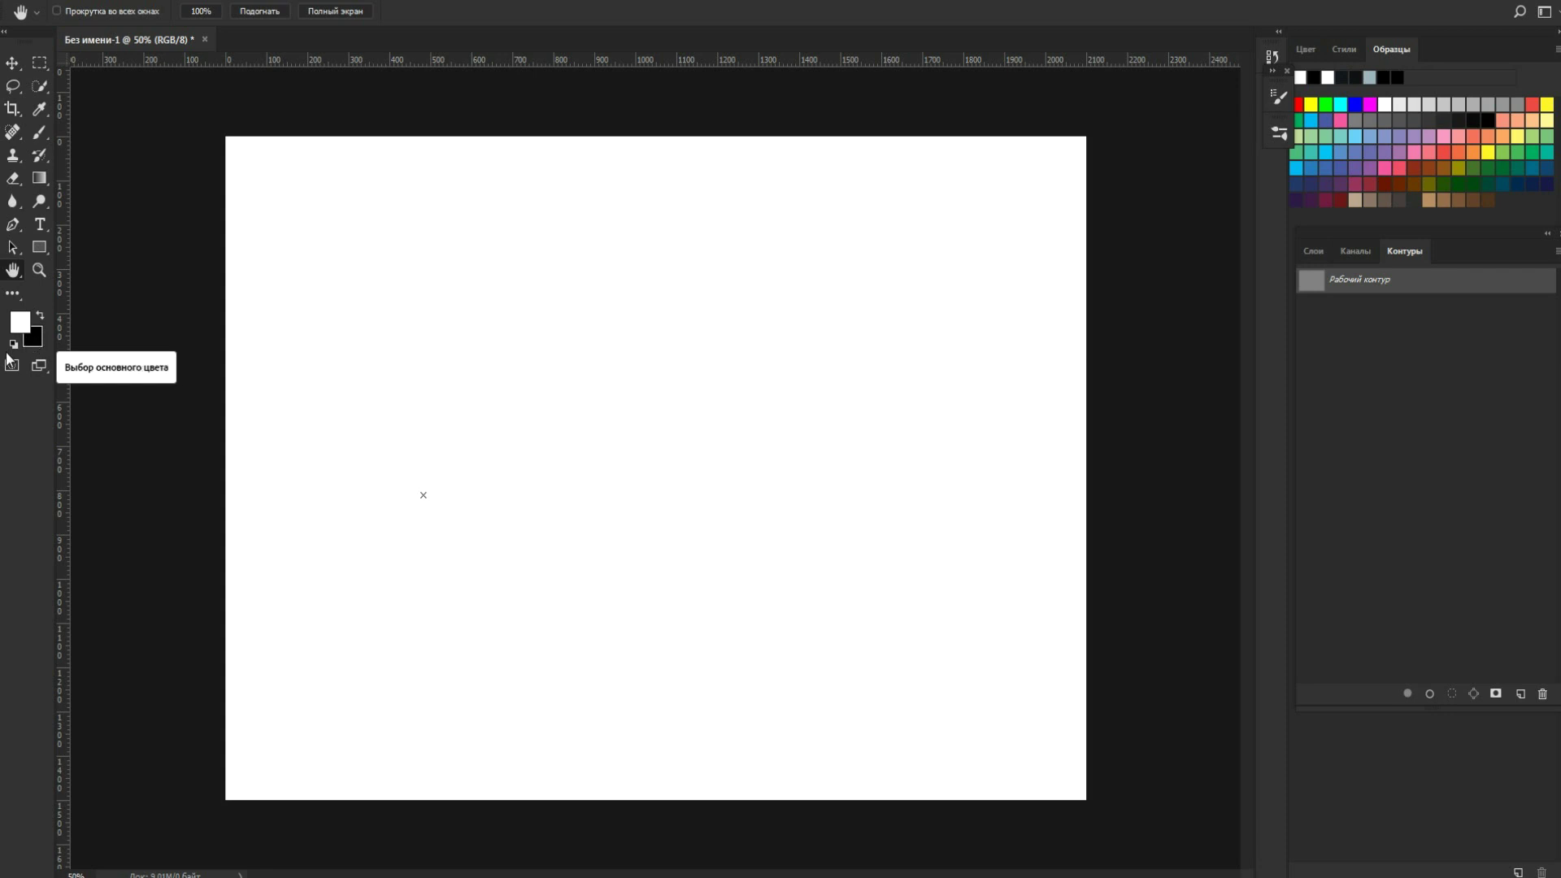
left_click(13, 346)
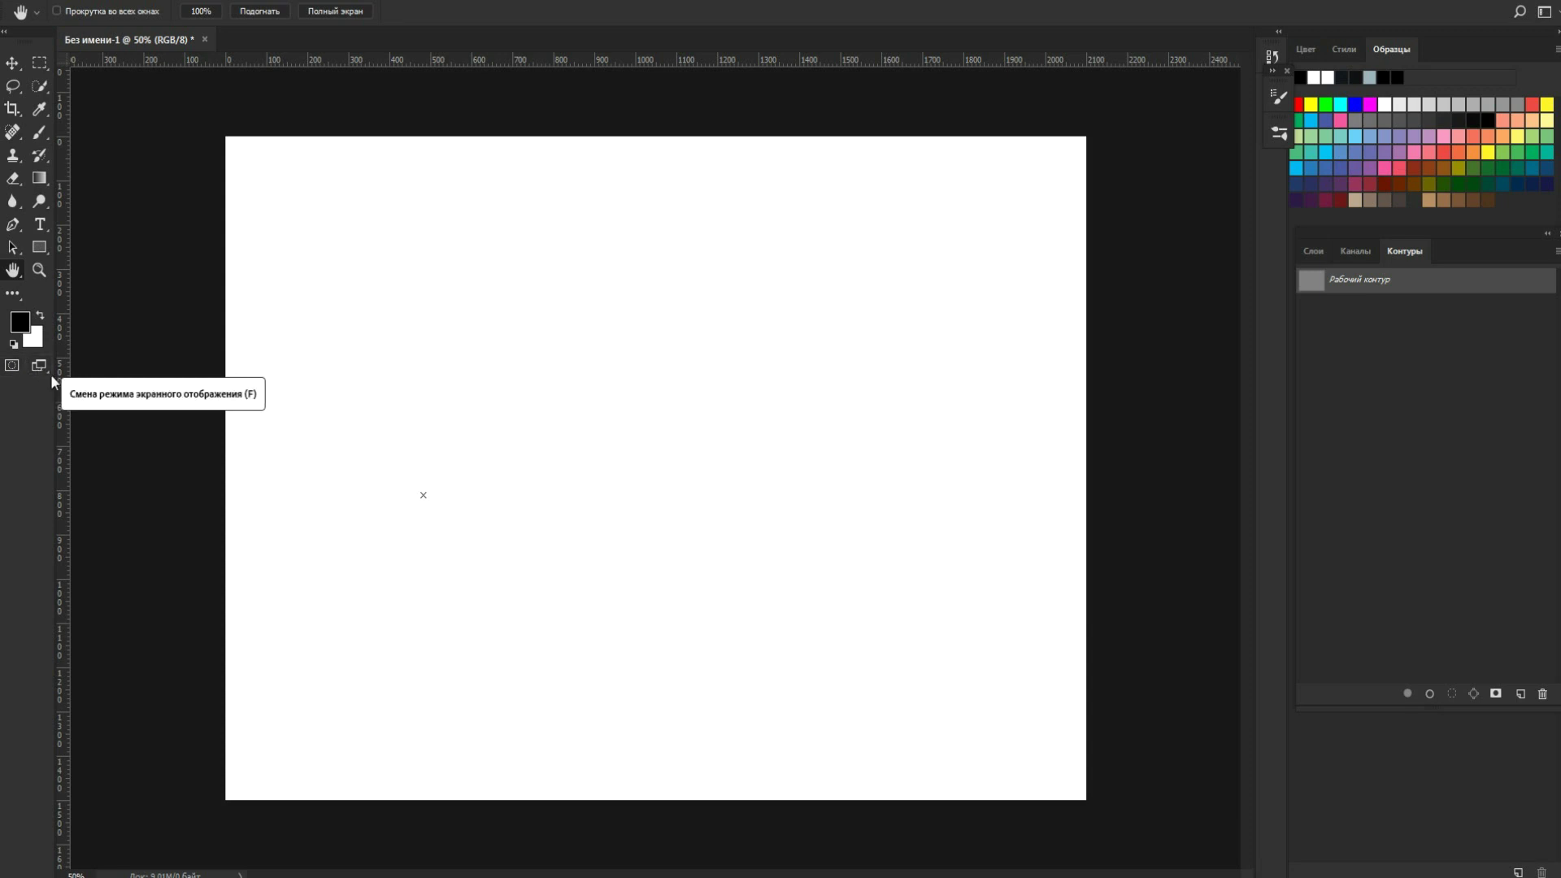
Make the Spot Healing Brush active and list the screen mode options.
left_click(46, 372)
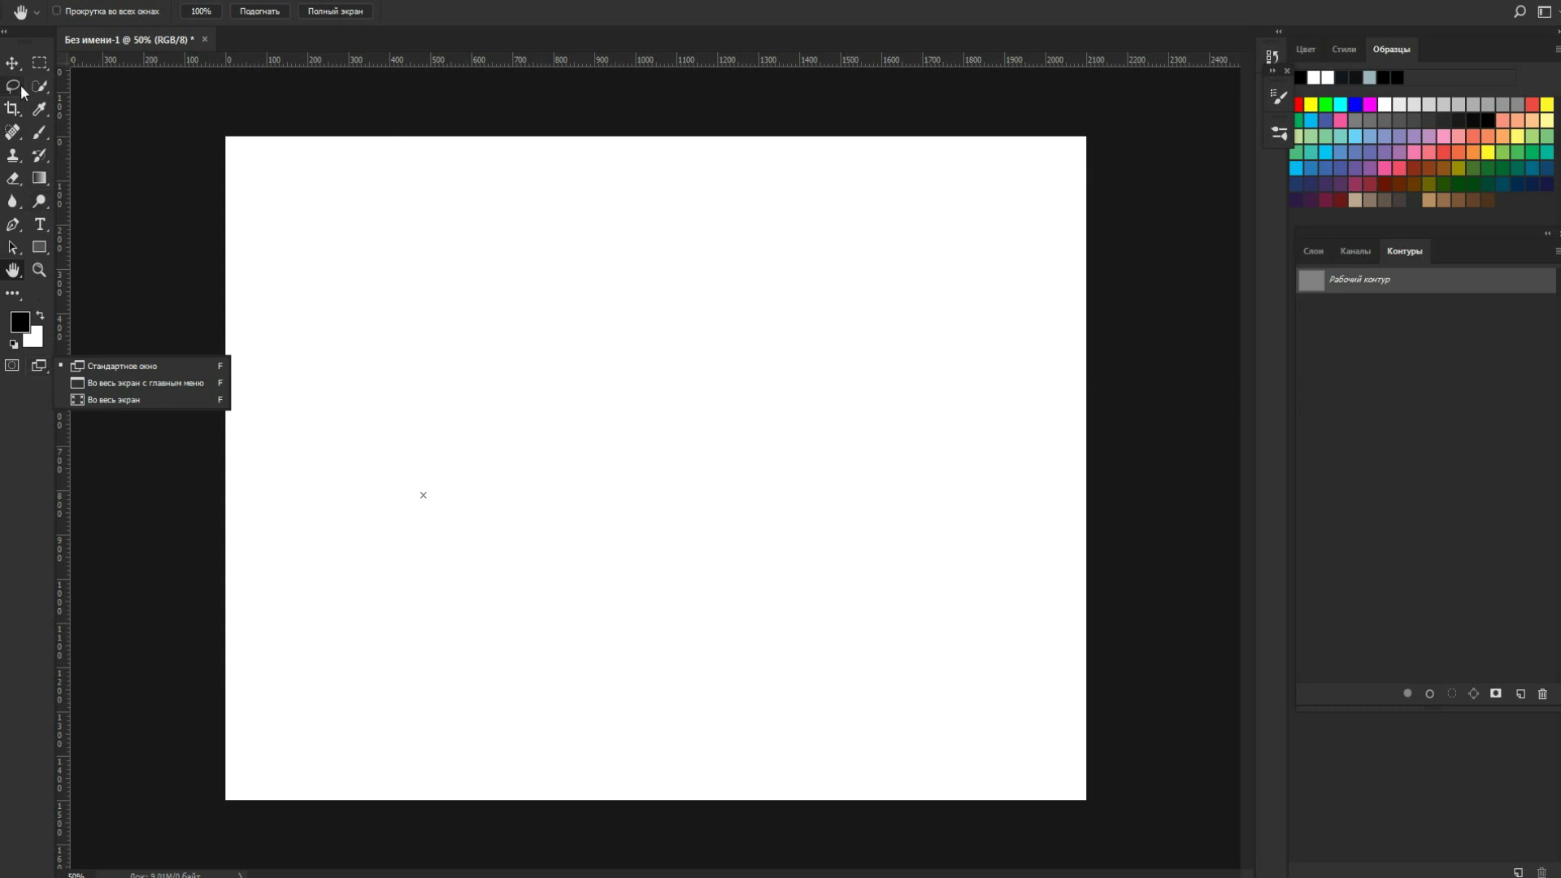
left_click(20, 141)
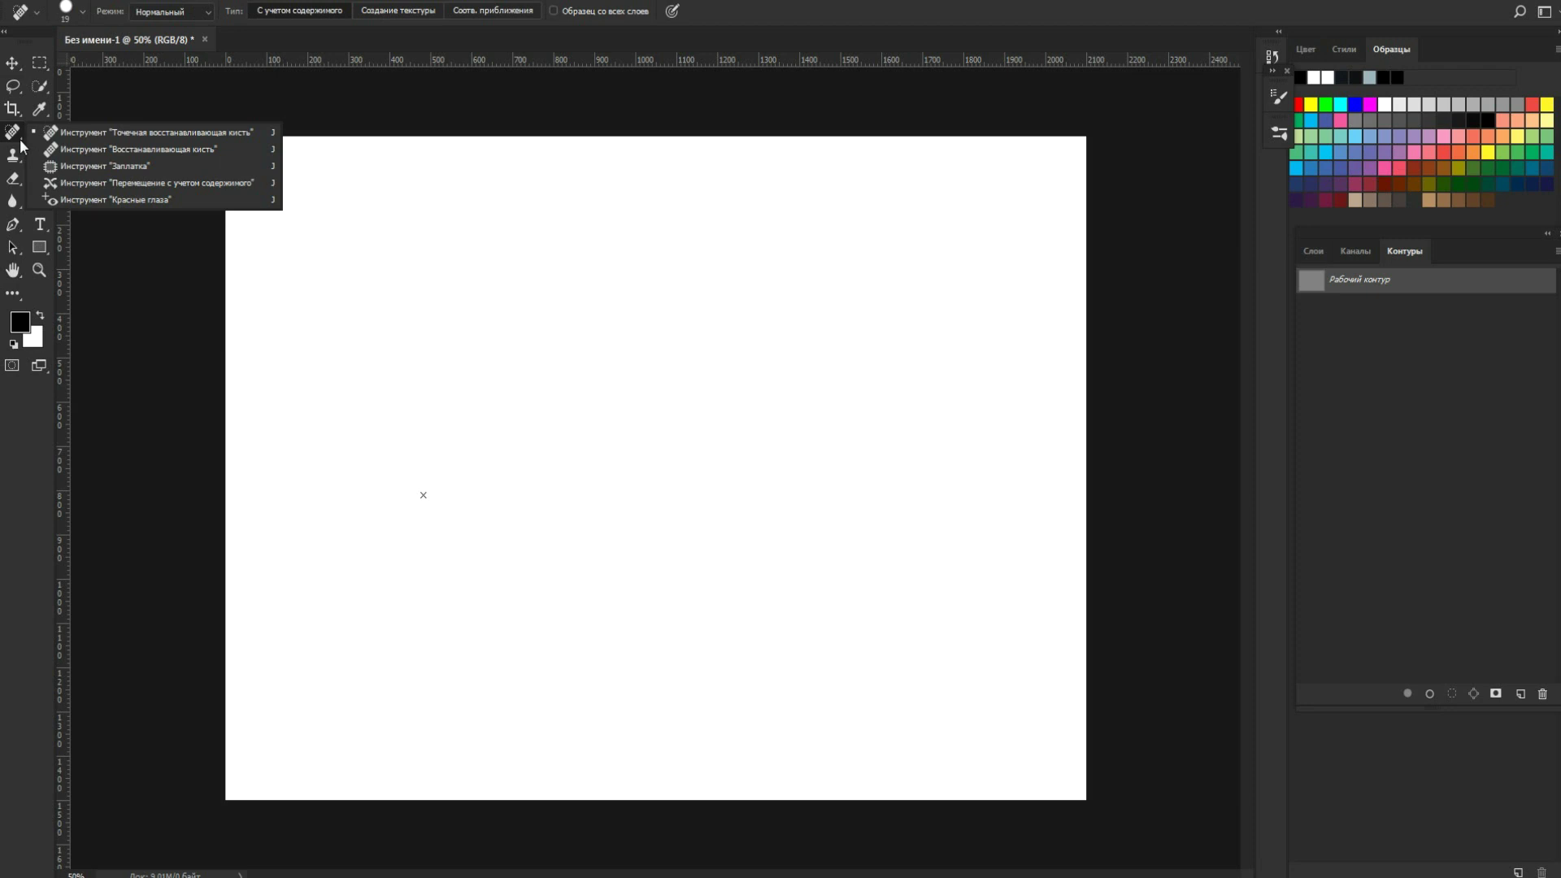
left_click(18, 142)
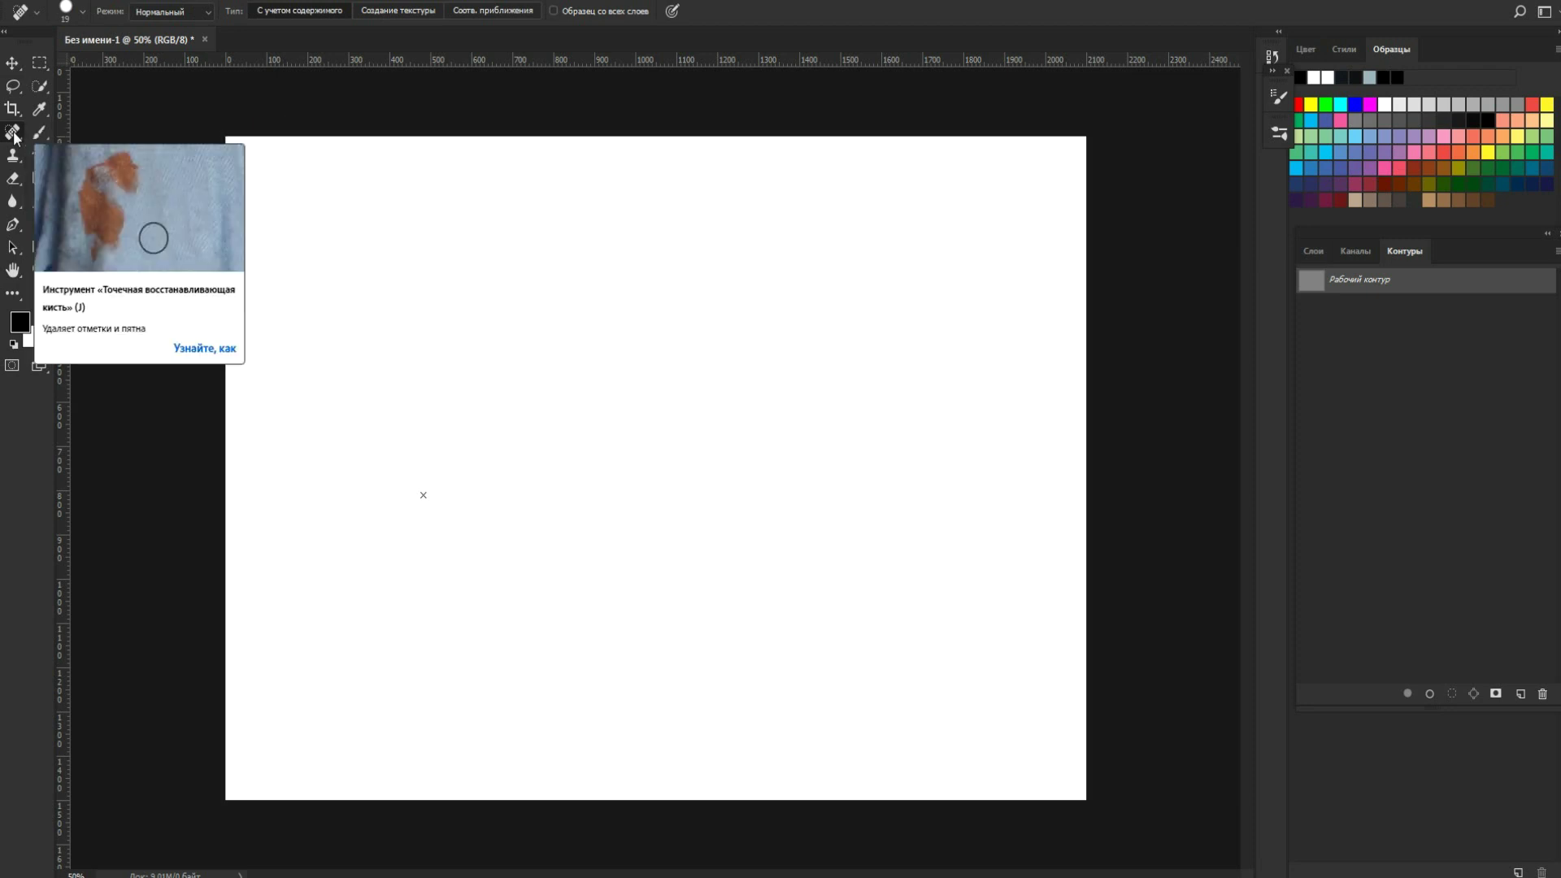
left_click(16, 139)
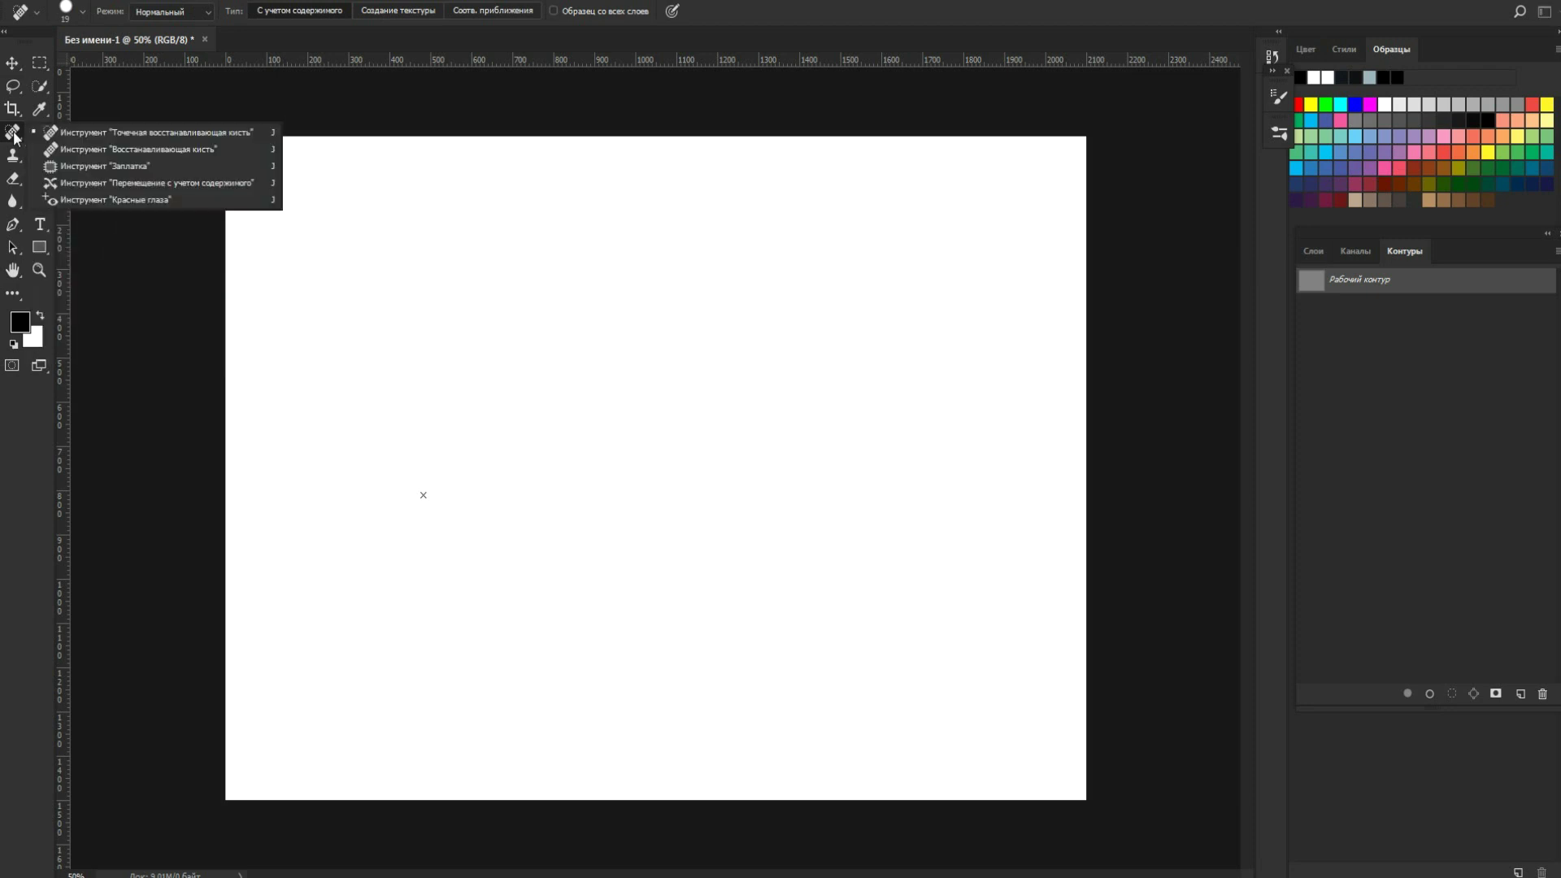
left_click(16, 138)
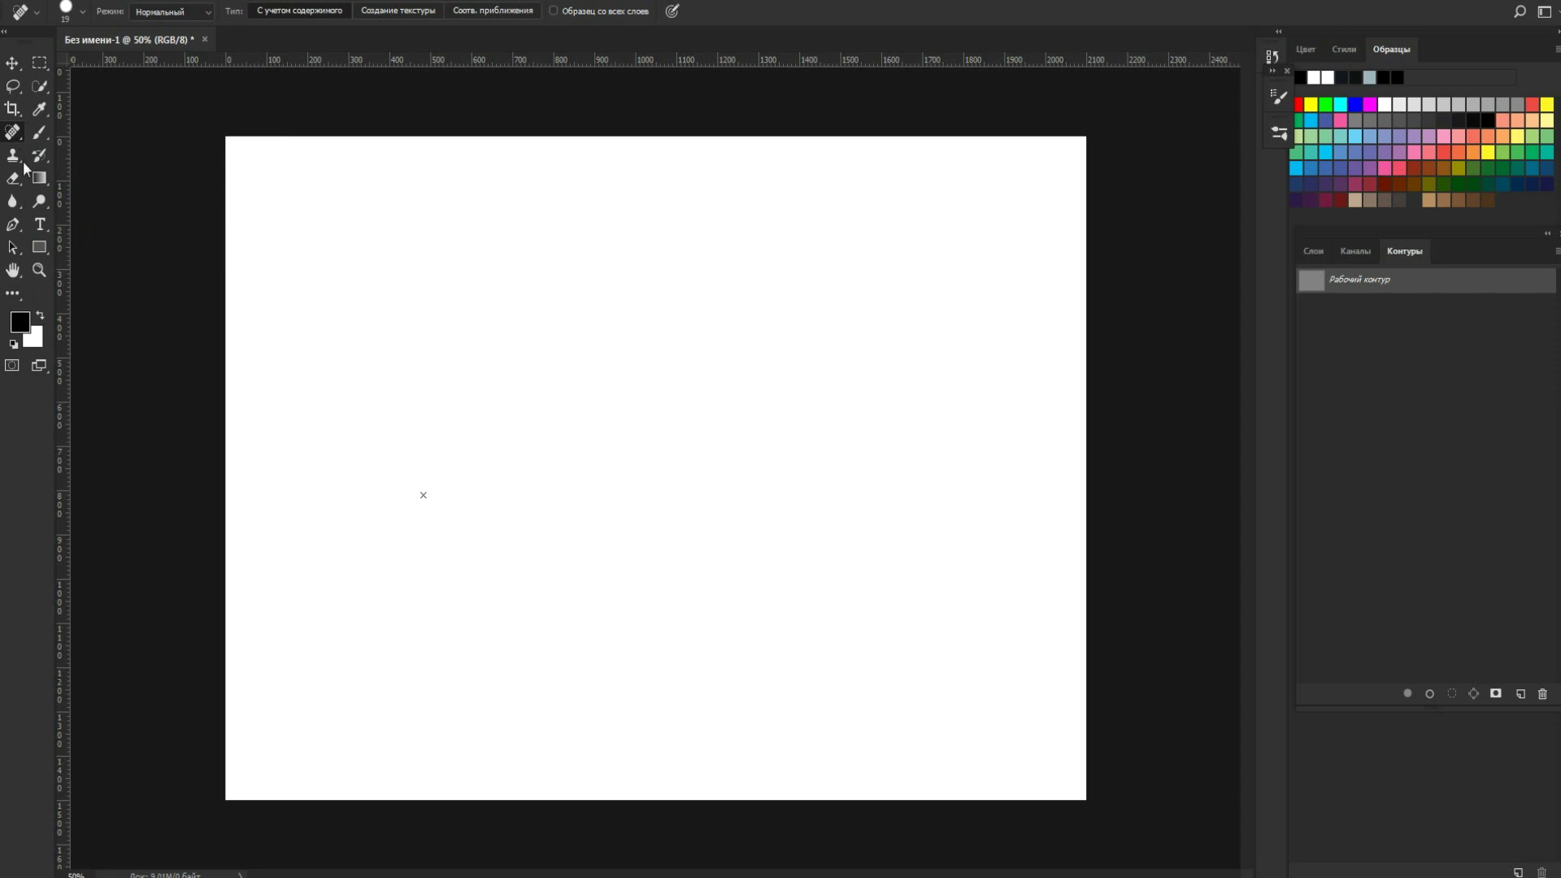
right_click(47, 372)
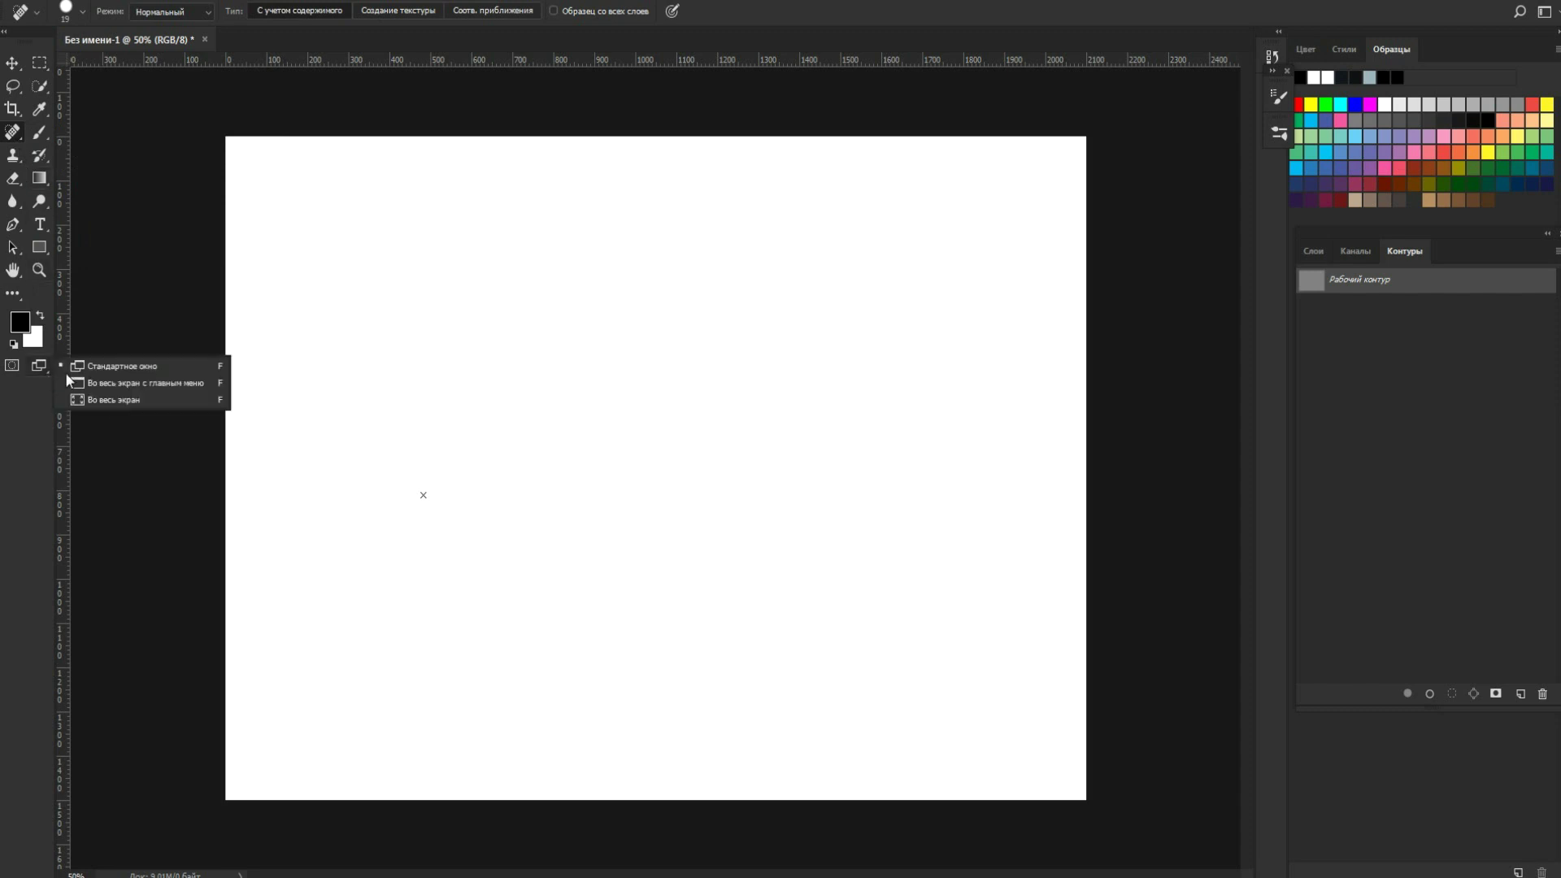
Switch to Full Screen Mode via Full Screen with Menu Bar, then show panels with Tab.
left_click(157, 384)
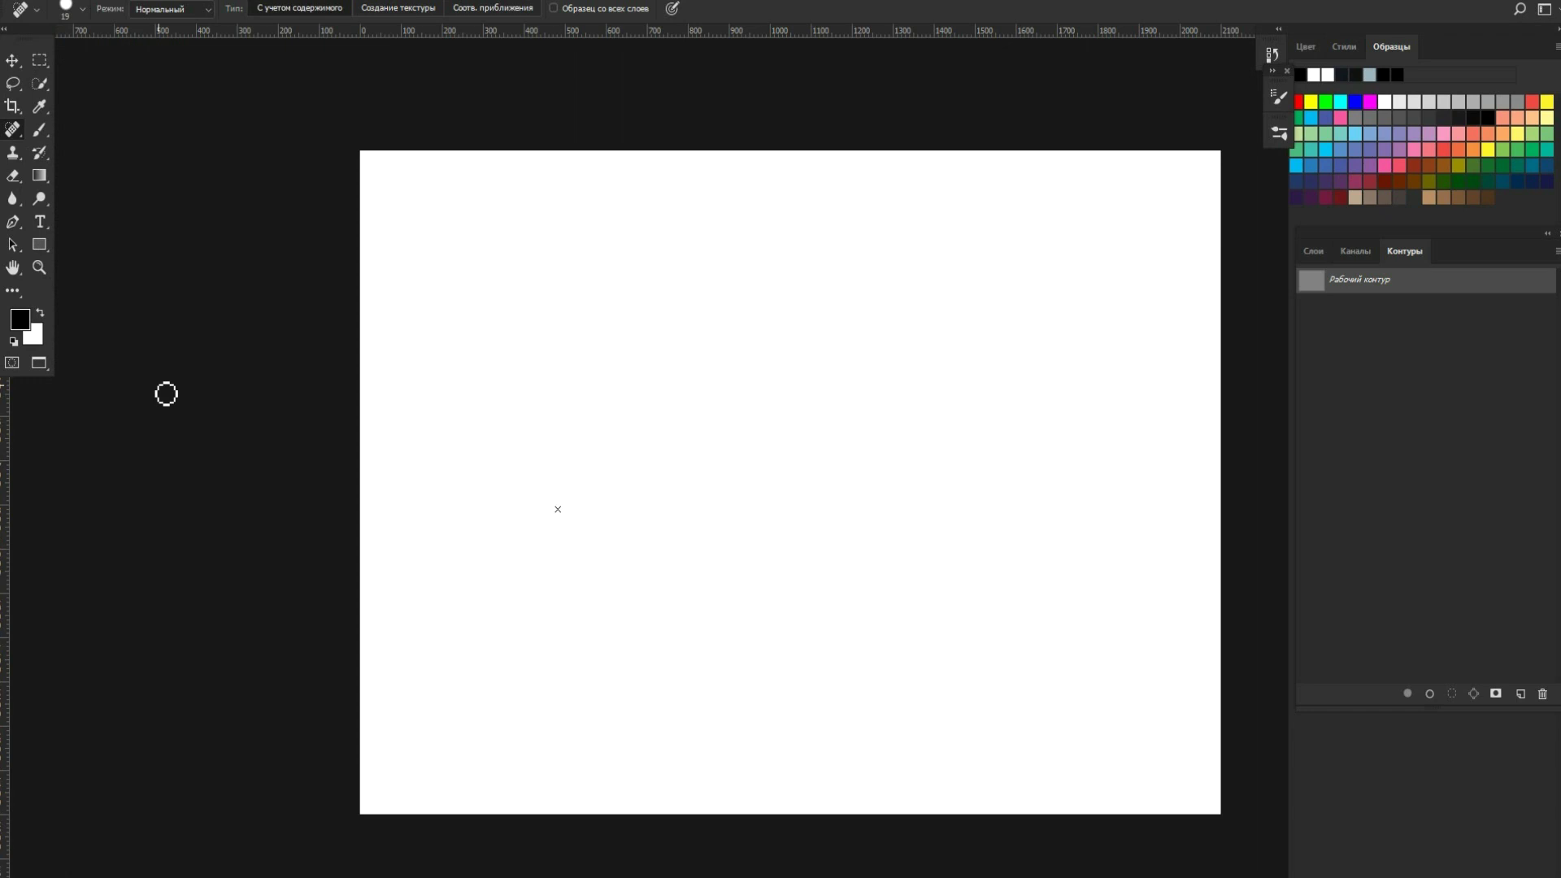
left_click(47, 369)
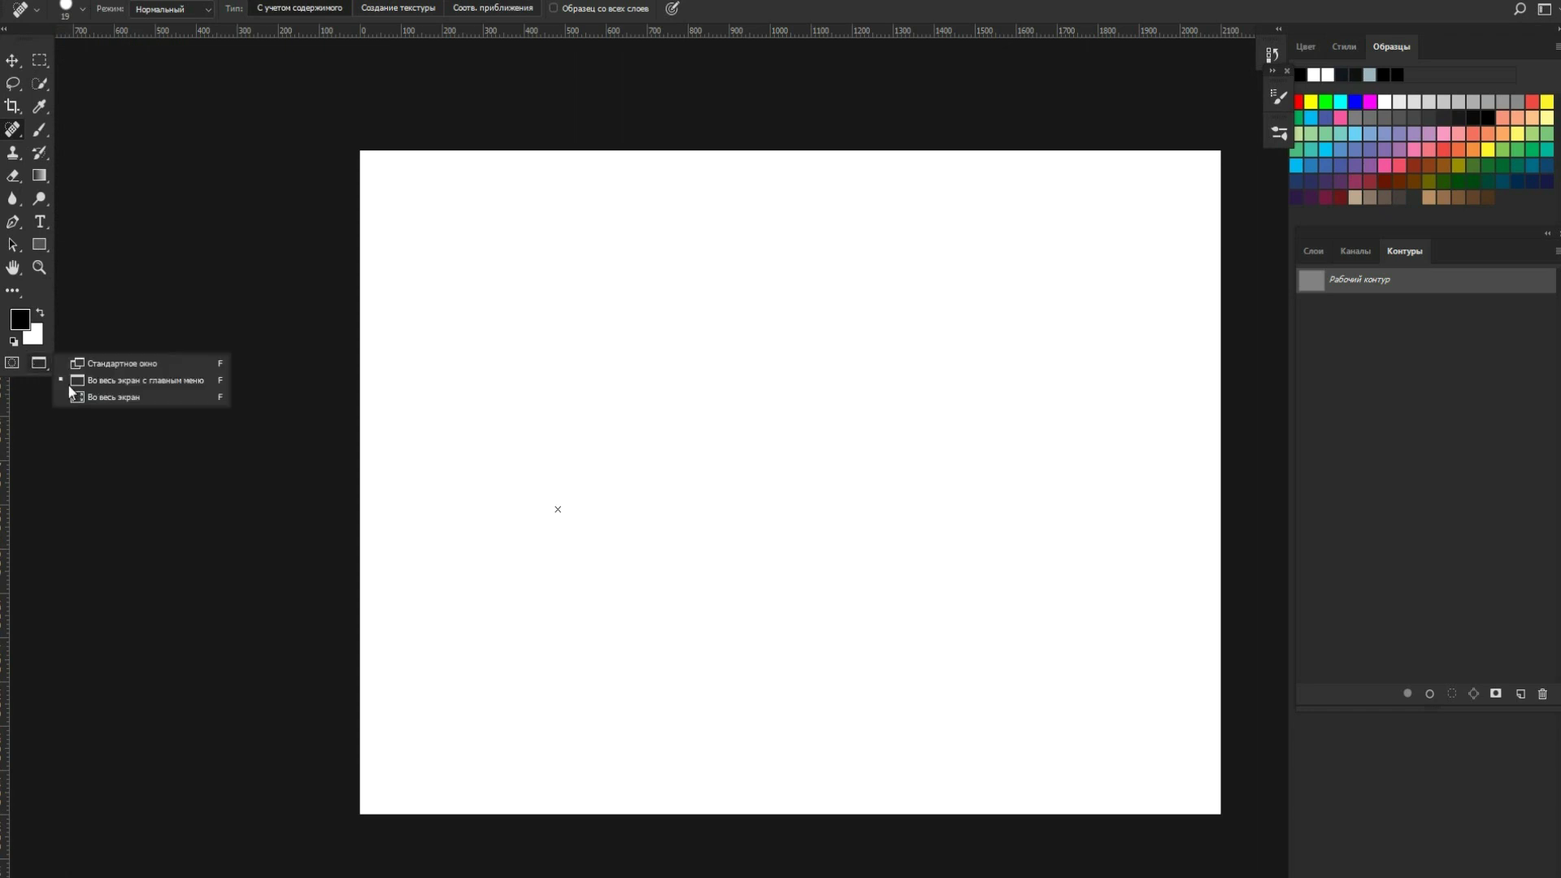
left_click(99, 402)
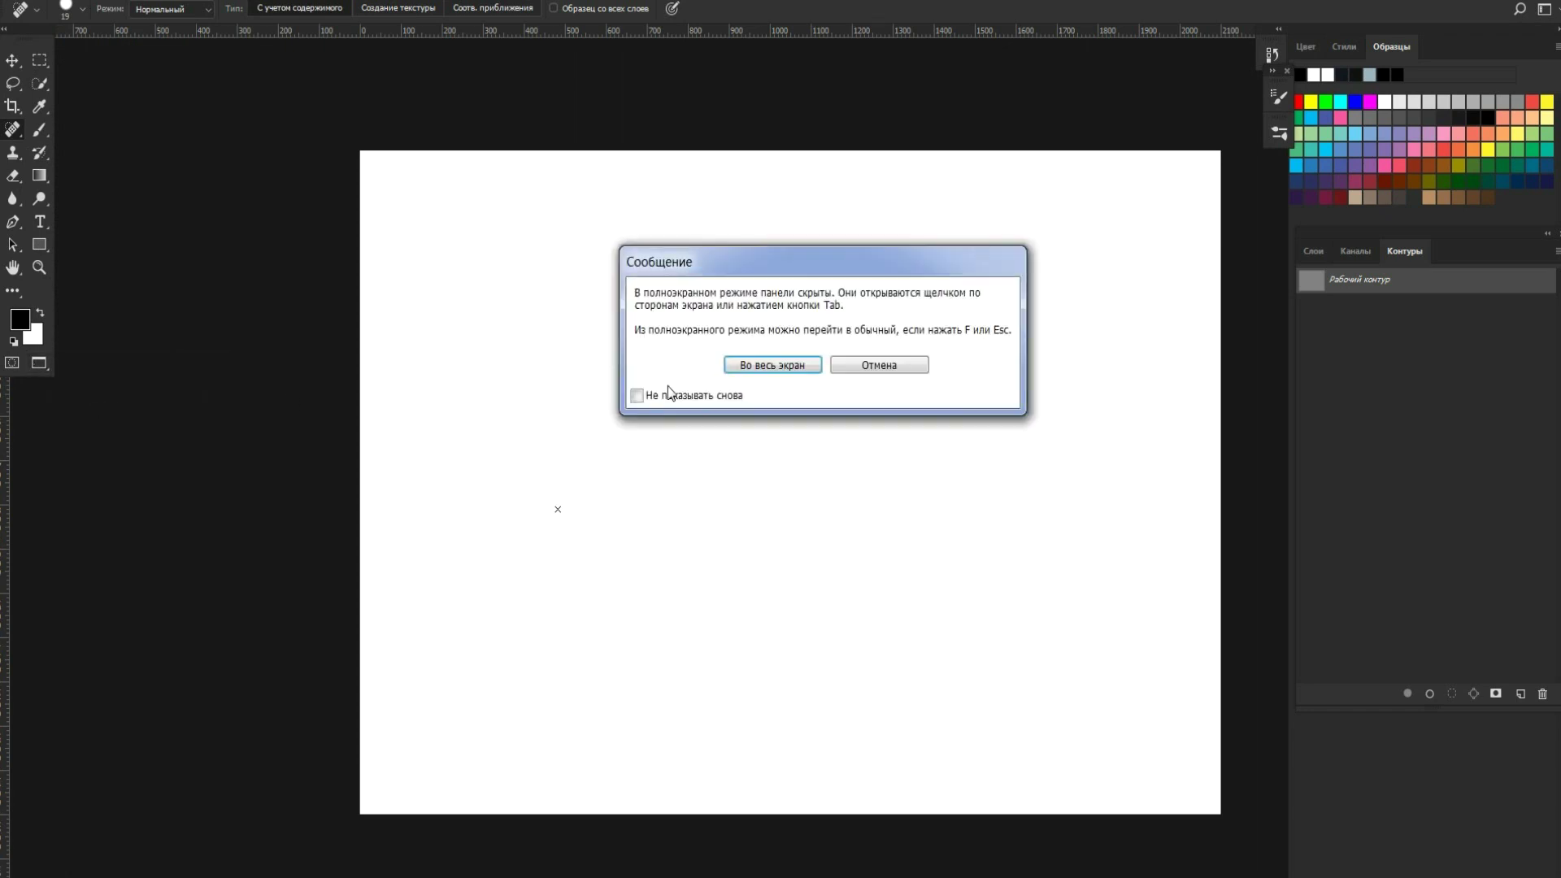
left_click(744, 364)
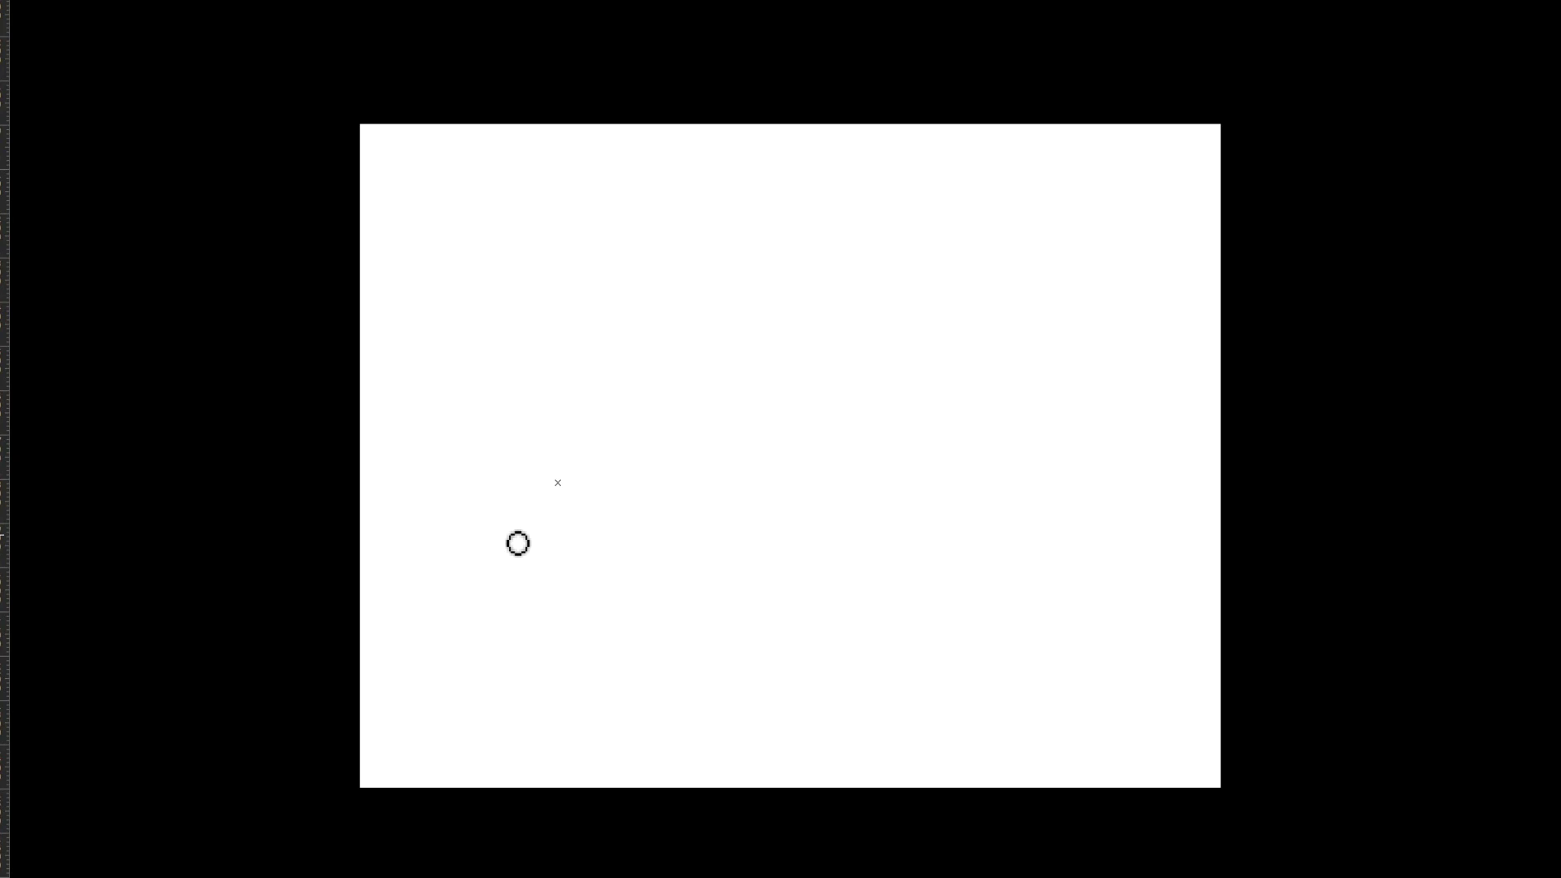
key("Tab")
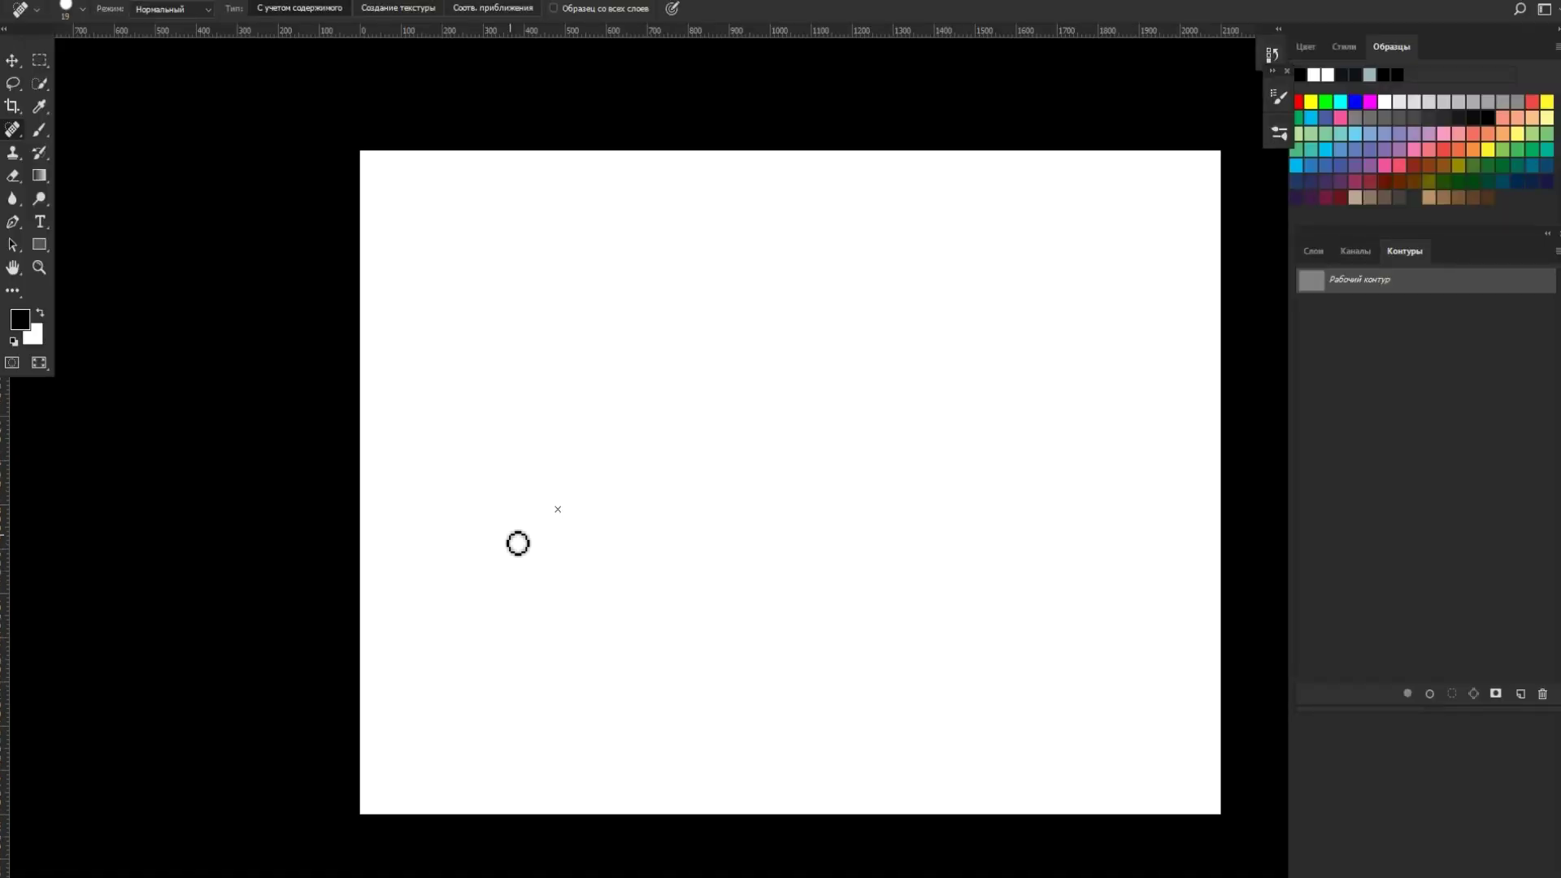